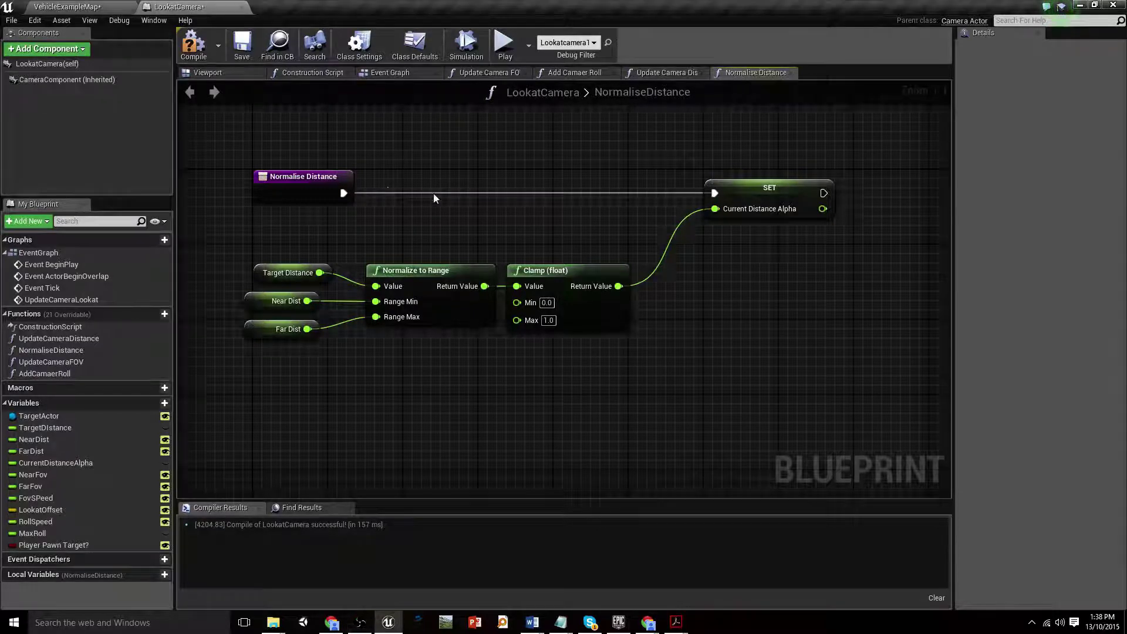
Add a second Clamp (float) off Normalize to Range, clamping -1 to 1, below the first Clamp
{"action": "right_click_drag", "start_coordinate": [424, 188], "coordinate": [406, 173]}
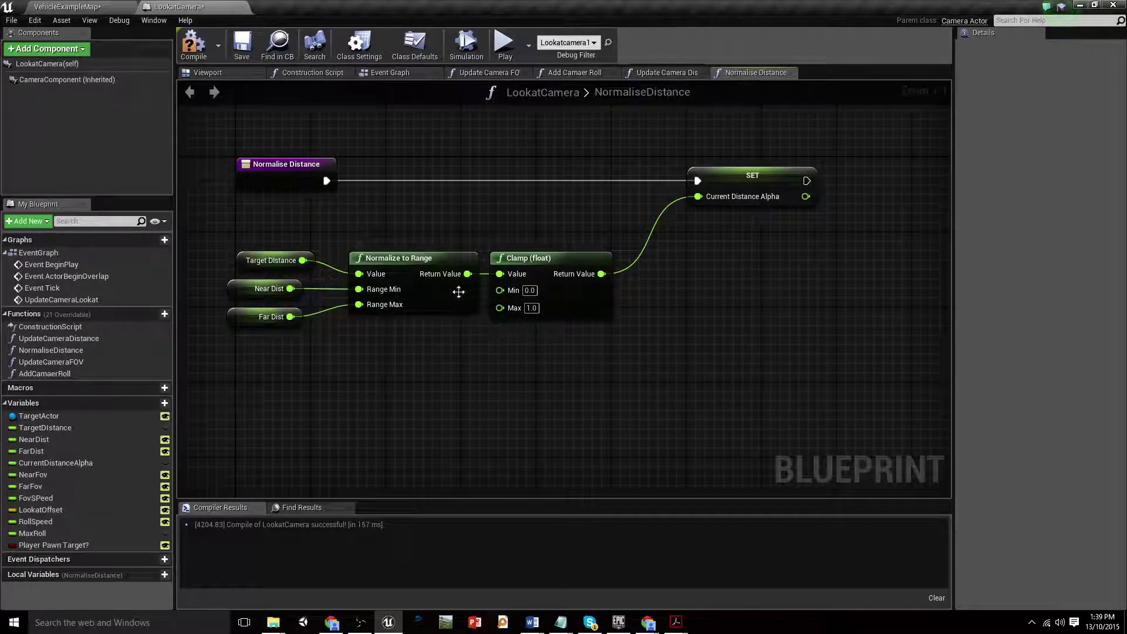
{"action": "left_click_drag", "start_coordinate": [468, 273], "coordinate": [510, 372]}
{"action": "type", "text": "clam"}
{"action": "key", "text": "Return"}
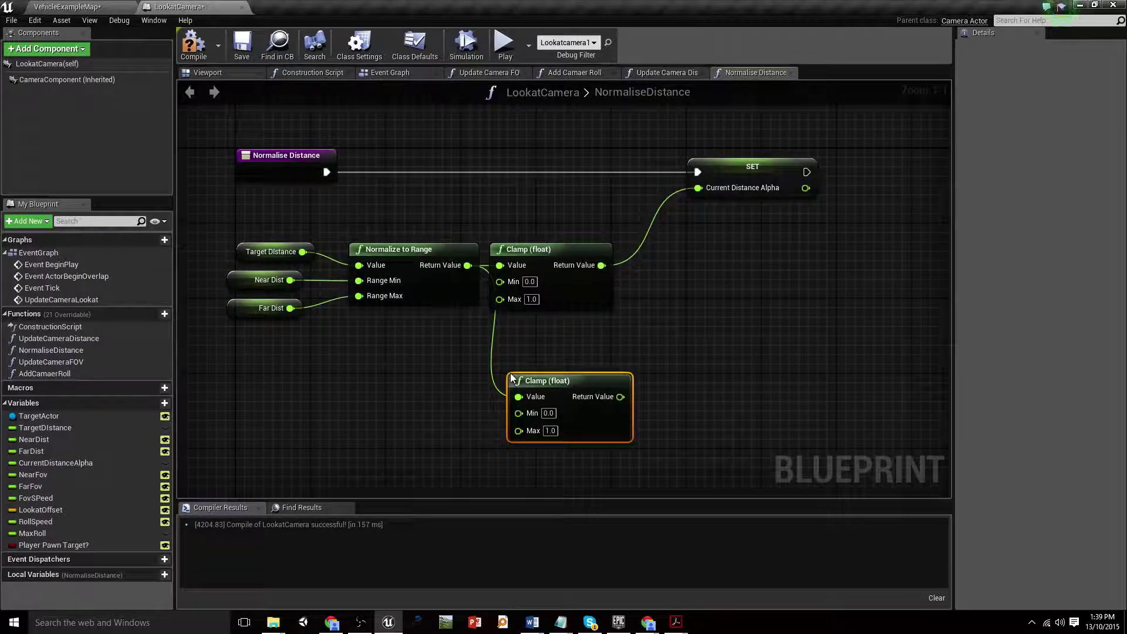
{"action": "left_click_drag", "start_coordinate": [553, 373], "coordinate": [534, 326]}
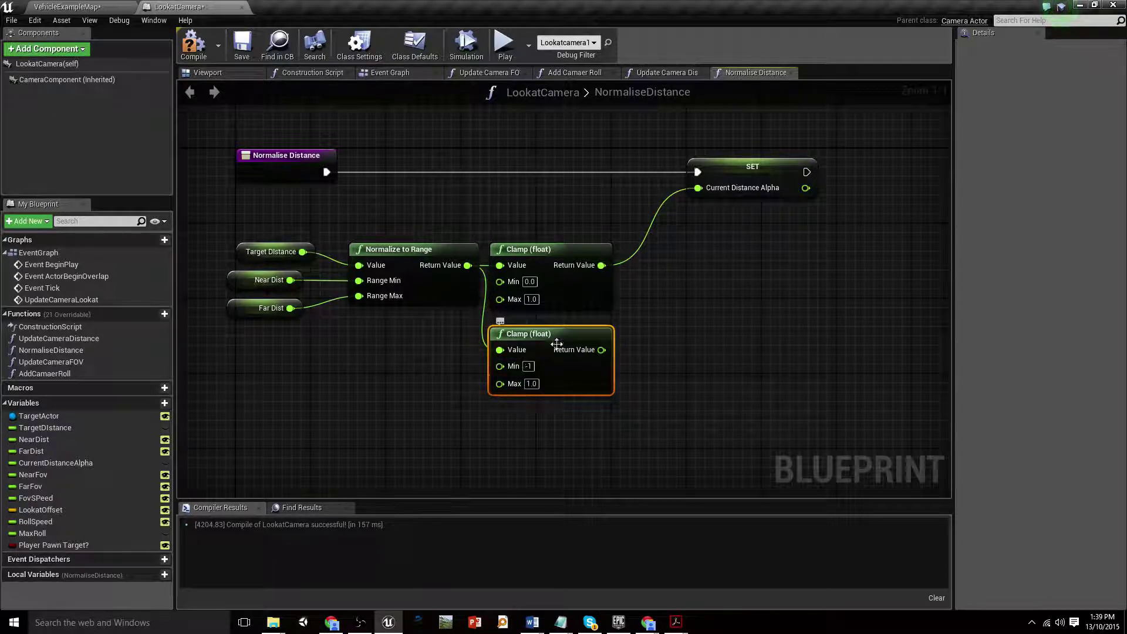
Promote the clamp result to CurrentDistanceInvertable, chain its SET after the Alpha SET, and compile
{"action": "left_click_drag", "start_coordinate": [601, 350], "coordinate": [744, 268]}
{"action": "left_click", "coordinate": [808, 331]}
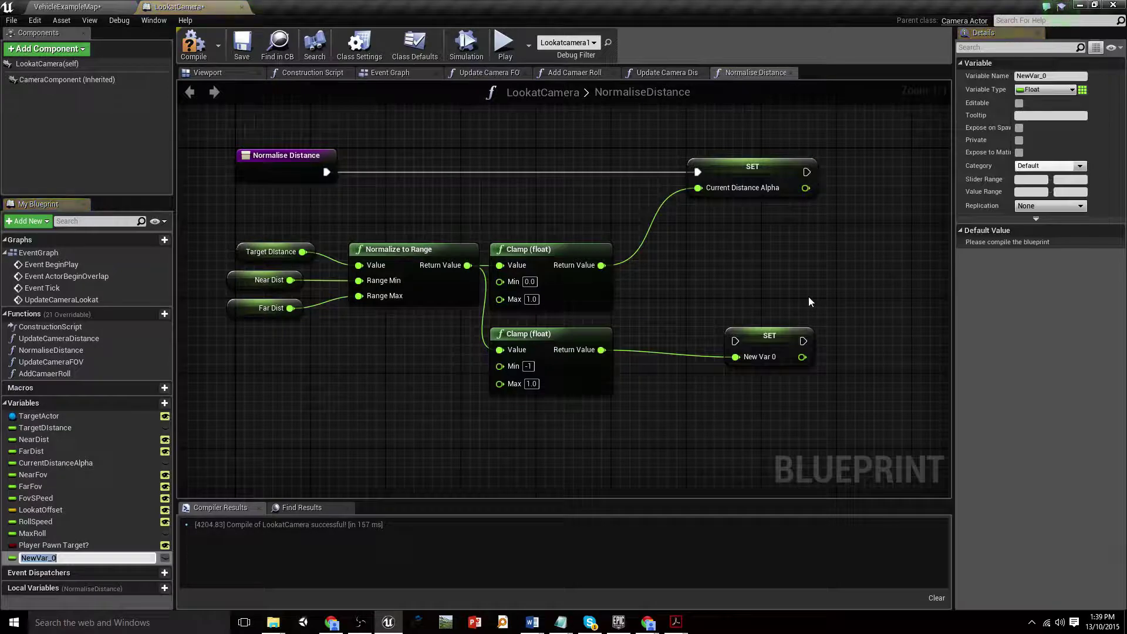
{"action": "type", "text": "CurrentDistance"}
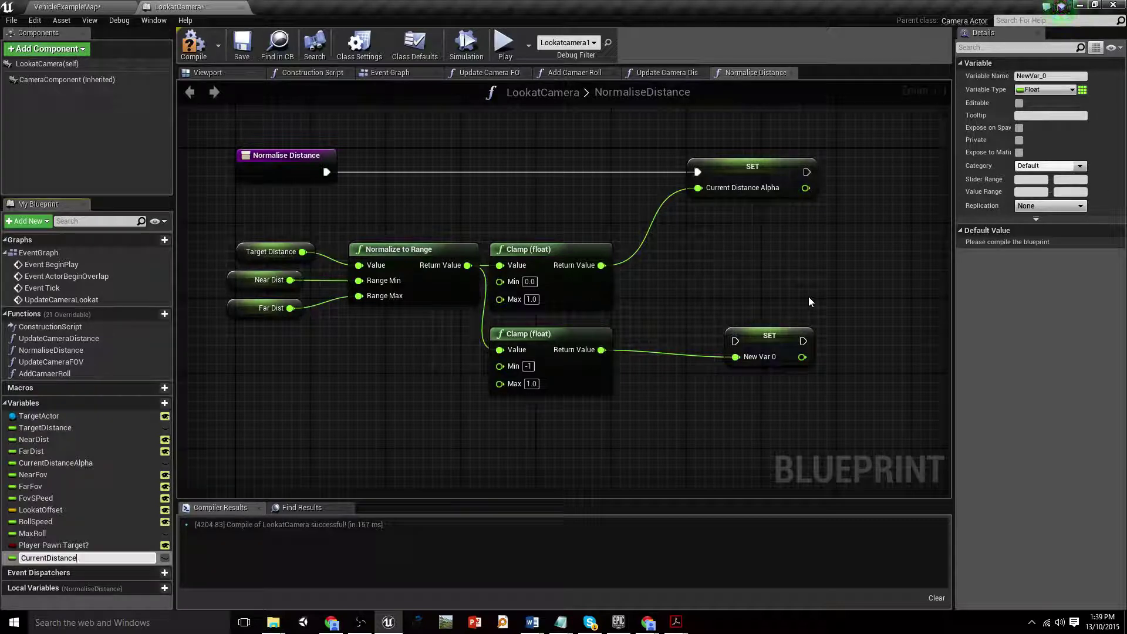
{"action": "type", "text": "rtable"}
{"action": "key", "text": "Return"}
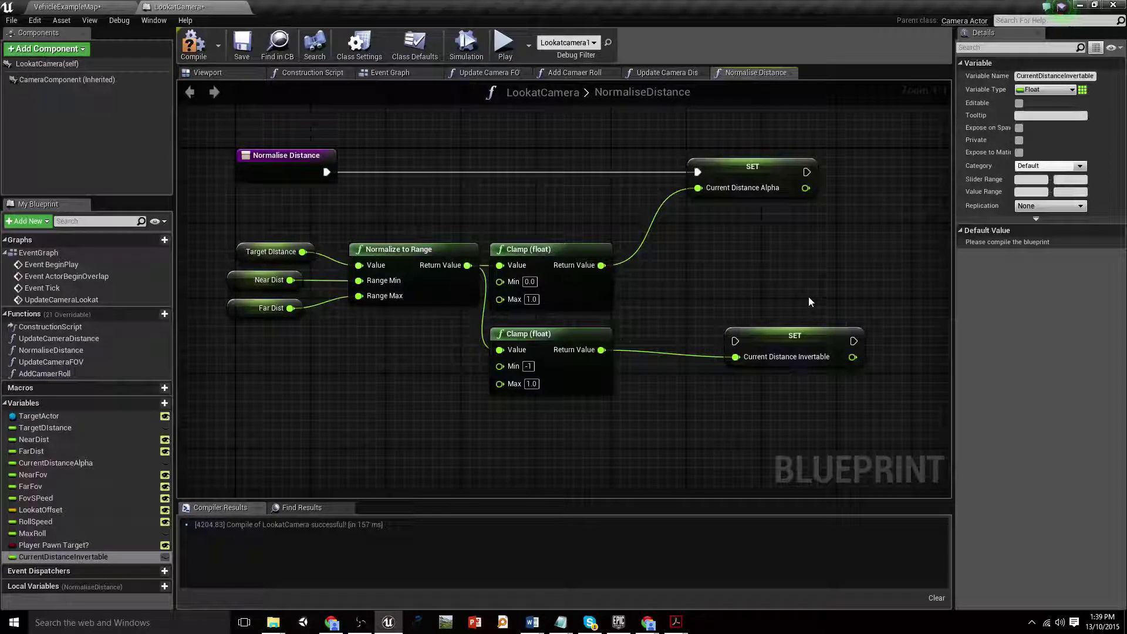
{"action": "left_click_drag", "start_coordinate": [808, 172], "coordinate": [743, 343]}
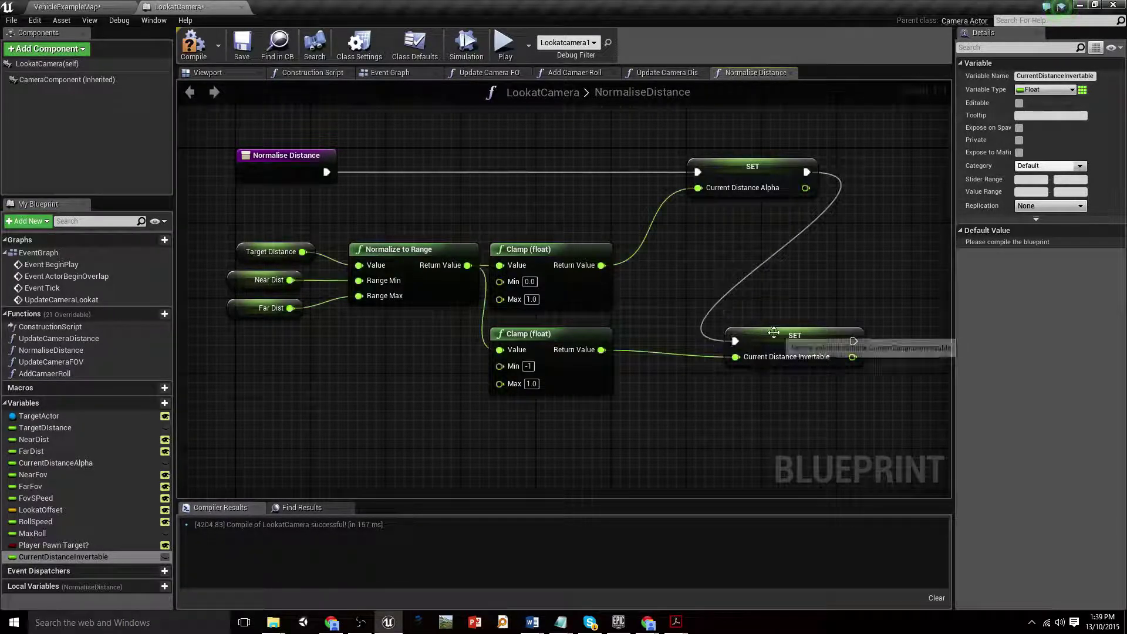
{"action": "left_click", "coordinate": [194, 46]}
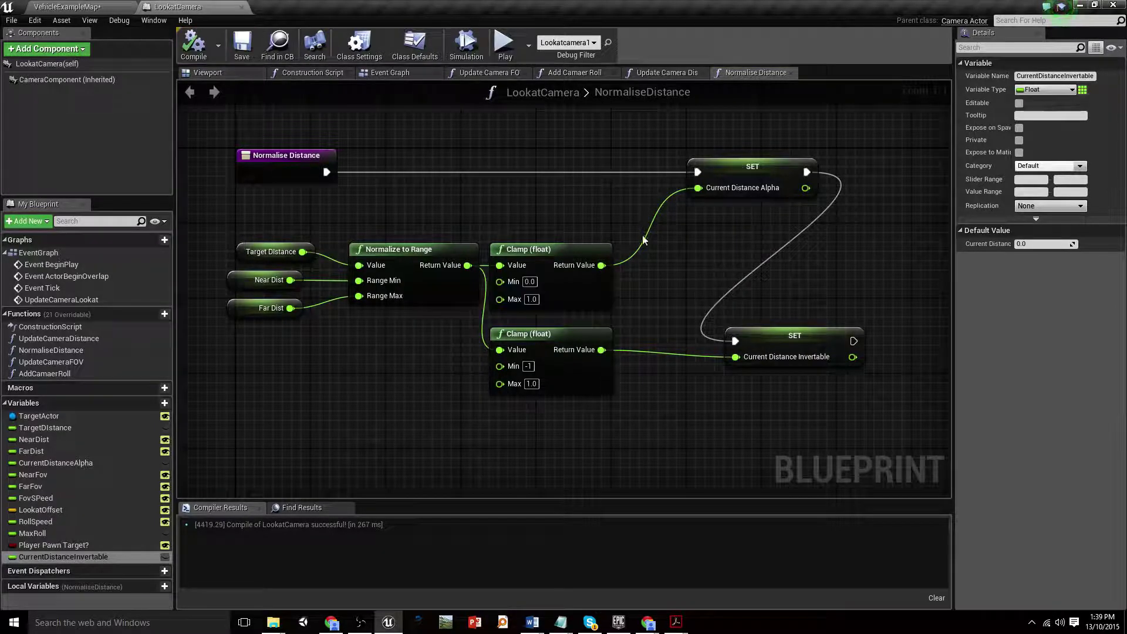
In AddCamaerRoll, replace Current Distance Alpha with a Current Distance Invertable getter feeding Lerp's Alpha
{"action": "left_click_drag", "start_coordinate": [829, 328], "coordinate": [950, 158]}
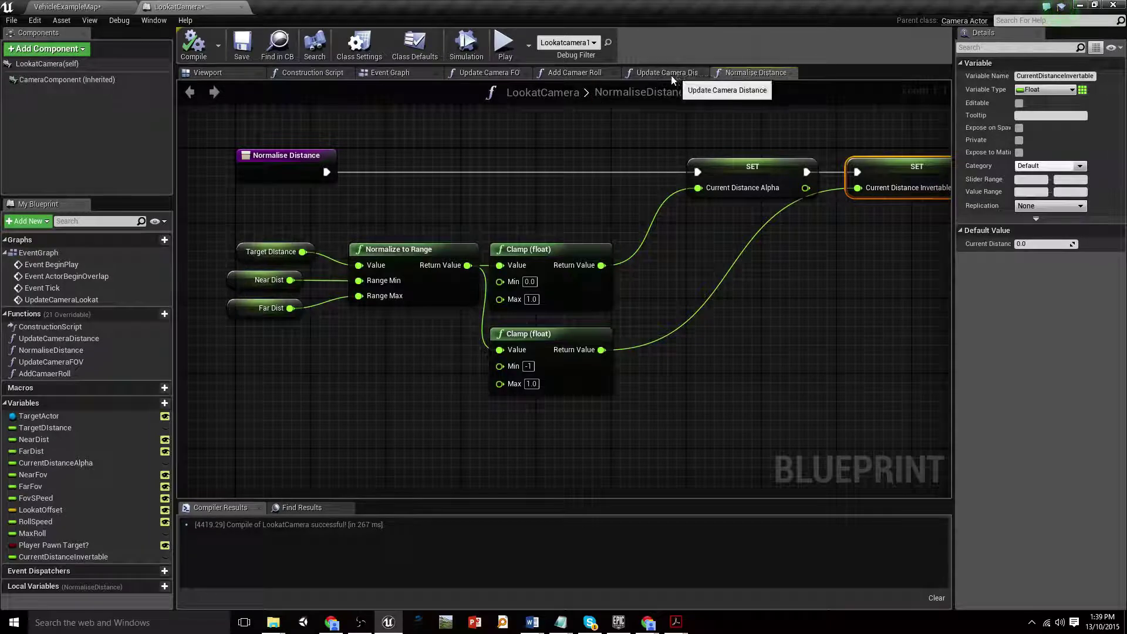
{"action": "left_click", "coordinate": [577, 73]}
{"action": "right_click_drag", "start_coordinate": [650, 213], "coordinate": [674, 226]}
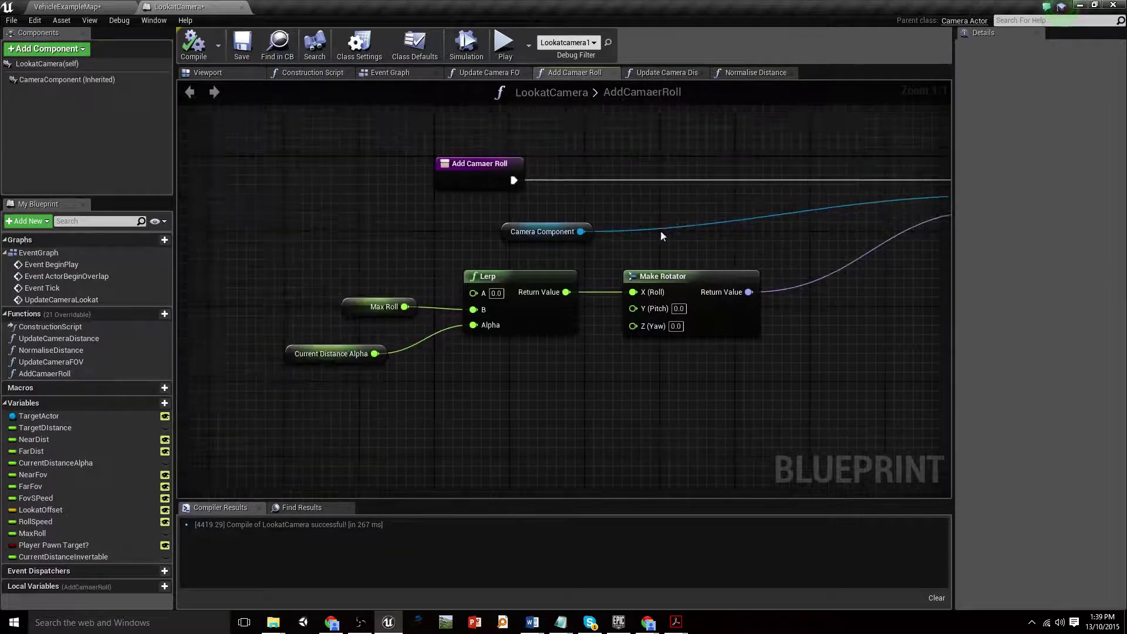
{"action": "left_click", "coordinate": [291, 355]}
{"action": "key", "text": "Delete"}
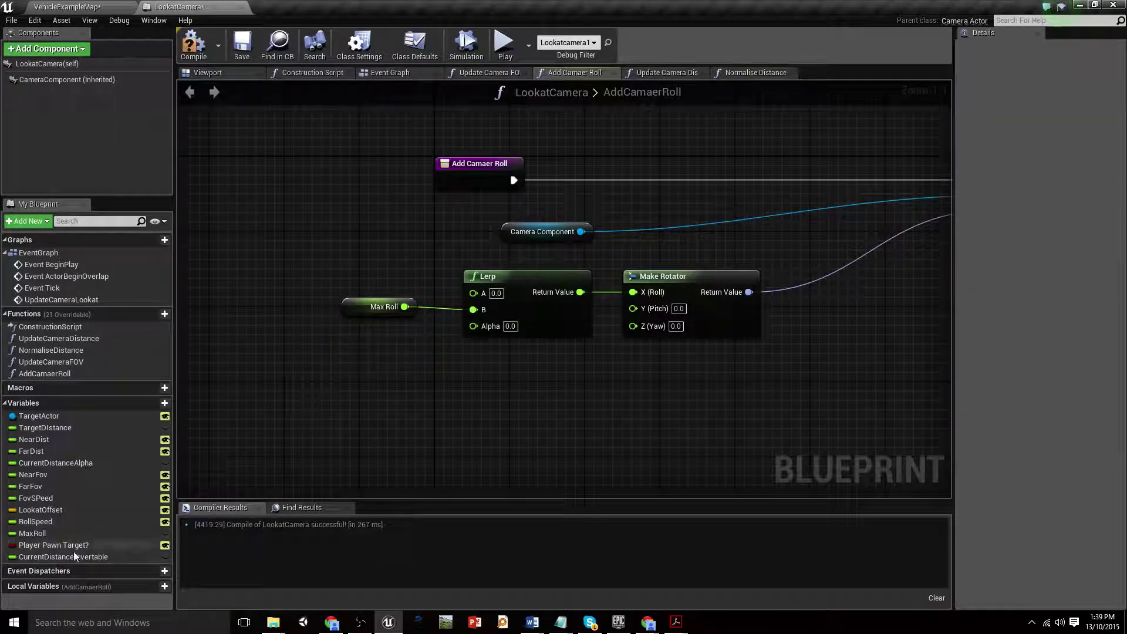
{"action": "left_click", "coordinate": [82, 556]}
{"action": "left_click_drag", "start_coordinate": [83, 556], "coordinate": [489, 331]}
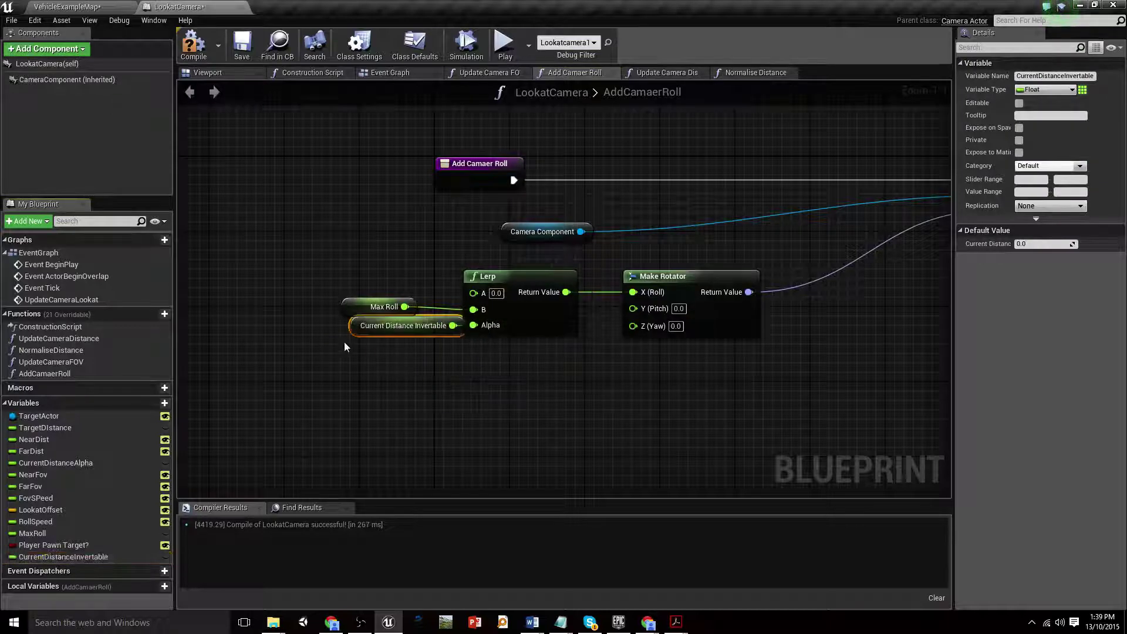
{"action": "left_click_drag", "start_coordinate": [357, 337], "coordinate": [332, 369]}
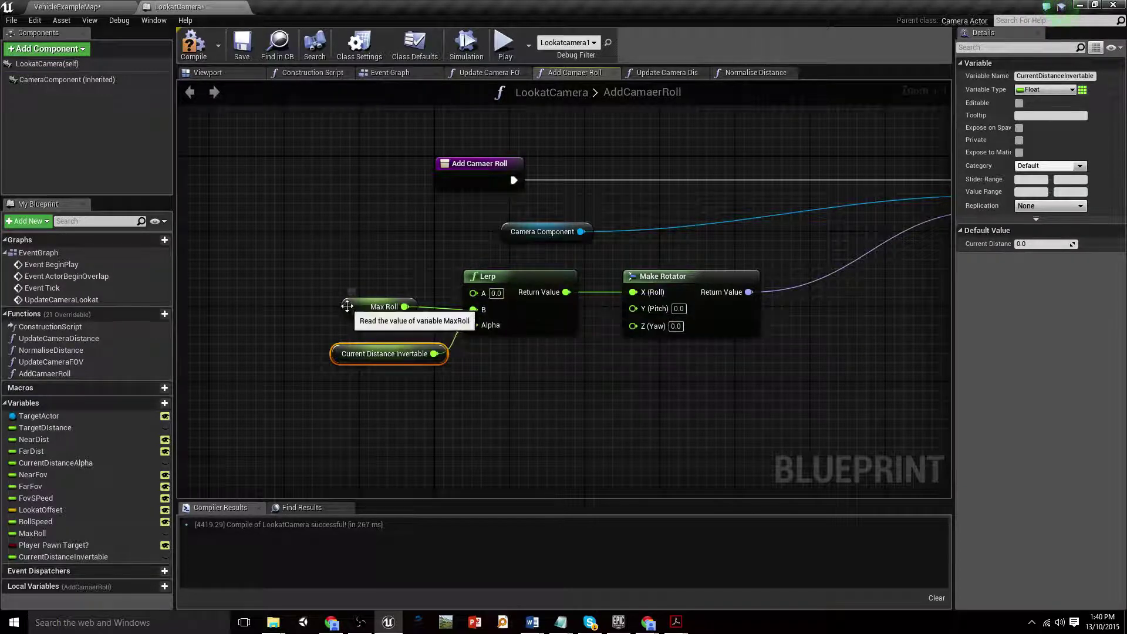
Multiply Max Roll by -1 and wire the result toward Lerp's A input
{"action": "left_click_drag", "start_coordinate": [350, 308], "coordinate": [349, 221]}
{"action": "type", "text": "*"}
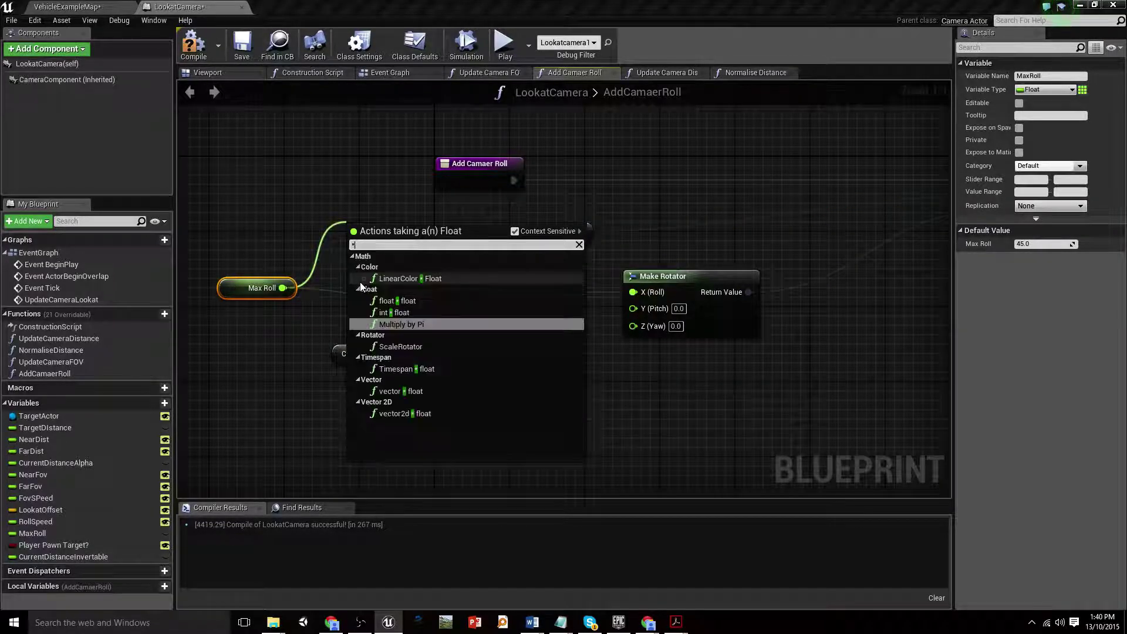
{"action": "left_click", "coordinate": [398, 301]}
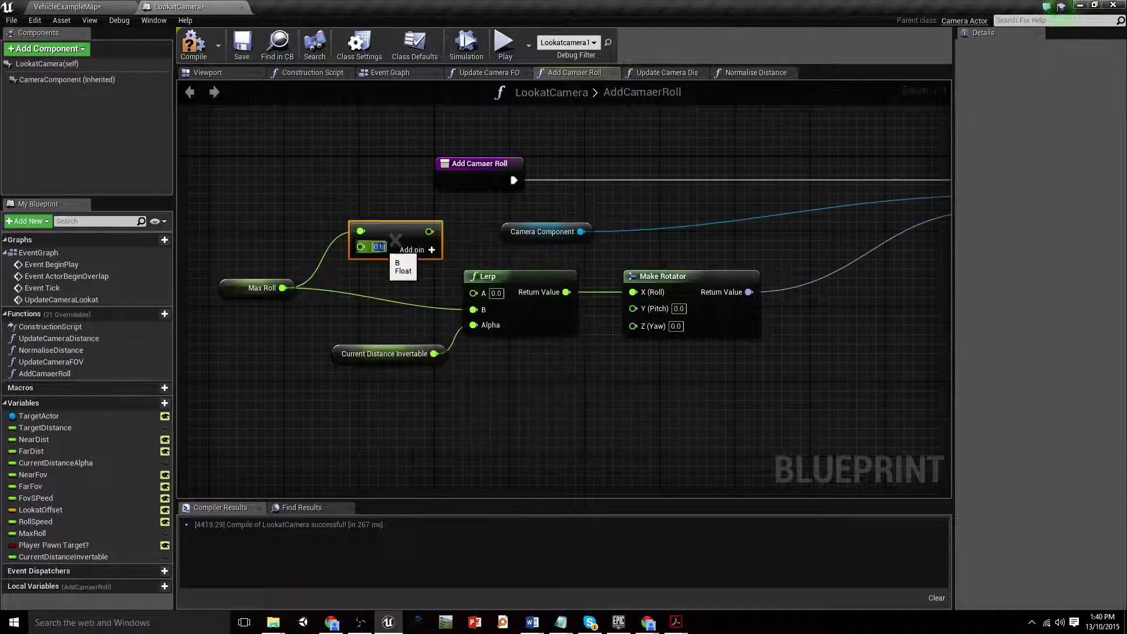
{"action": "type", "text": "-1"}
{"action": "key", "text": "Return"}
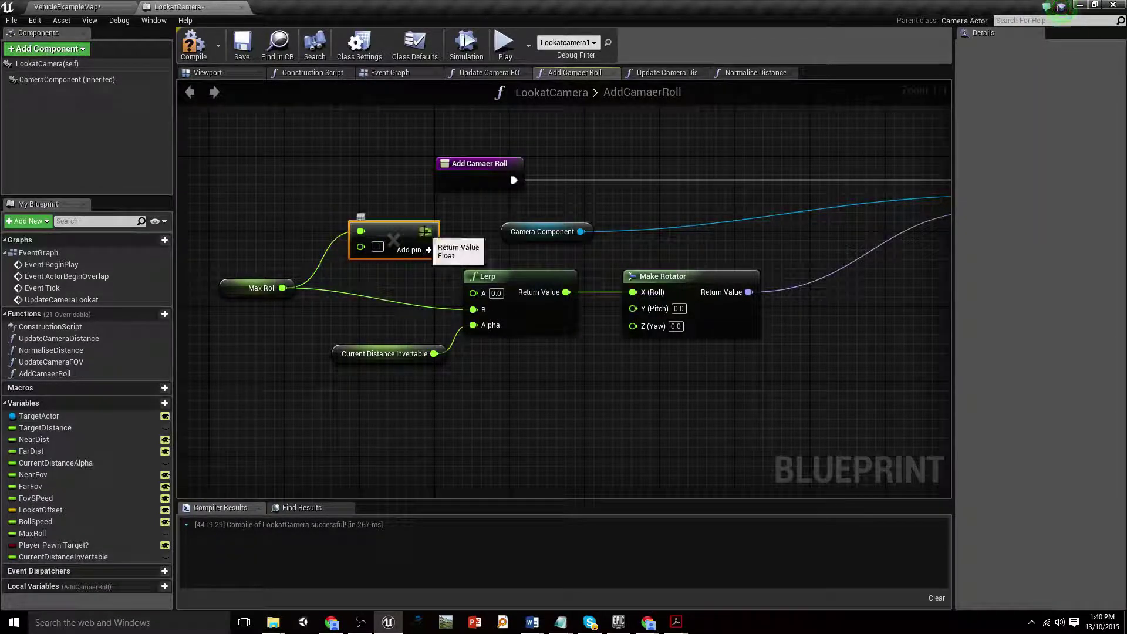
{"action": "left_click_drag", "start_coordinate": [426, 231], "coordinate": [453, 224]}
{"action": "left_click", "coordinate": [421, 279]}
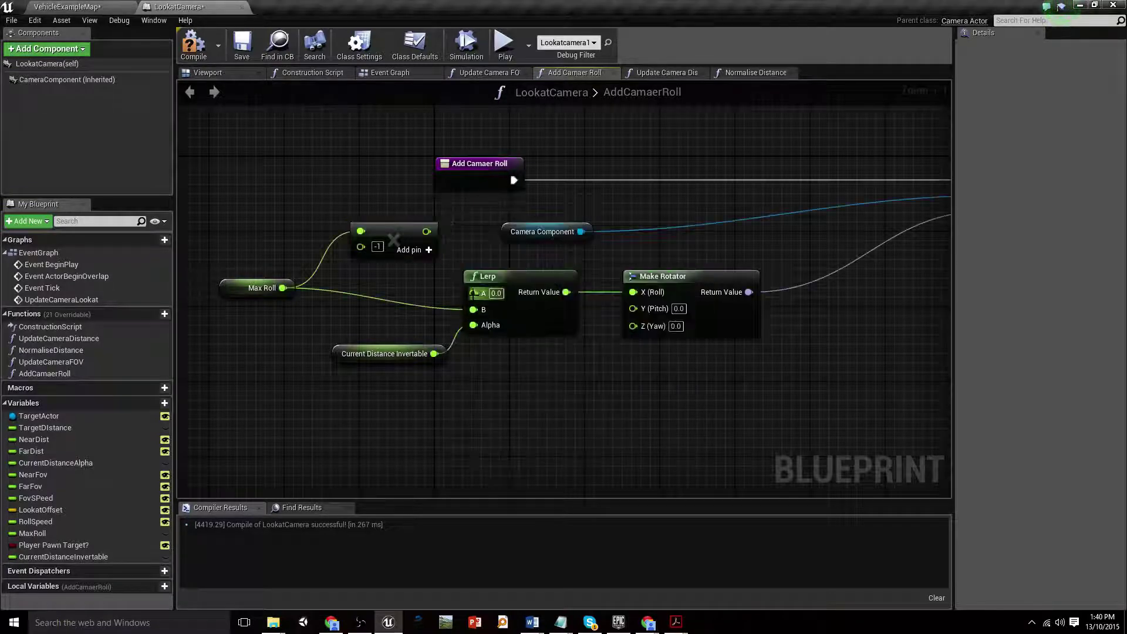
Save the LookatCamera blueprint and briefly test-play VehicleExampleMap
{"action": "left_click", "coordinate": [242, 43]}
{"action": "left_click", "coordinate": [87, 6]}
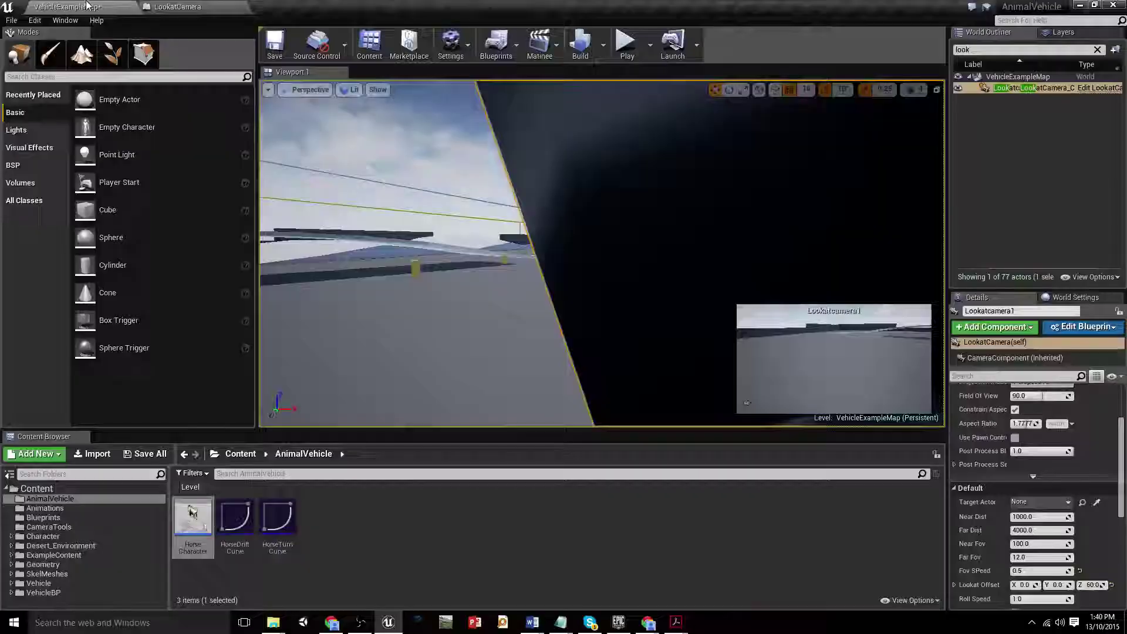
{"action": "left_click", "coordinate": [621, 46]}
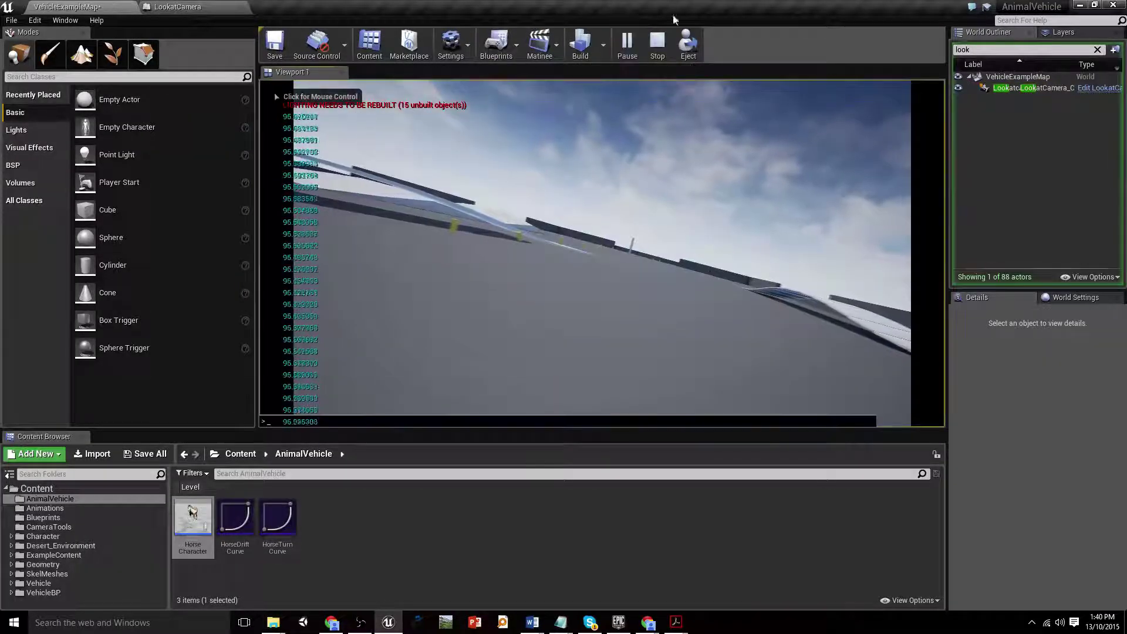
{"action": "left_click", "coordinate": [657, 46]}
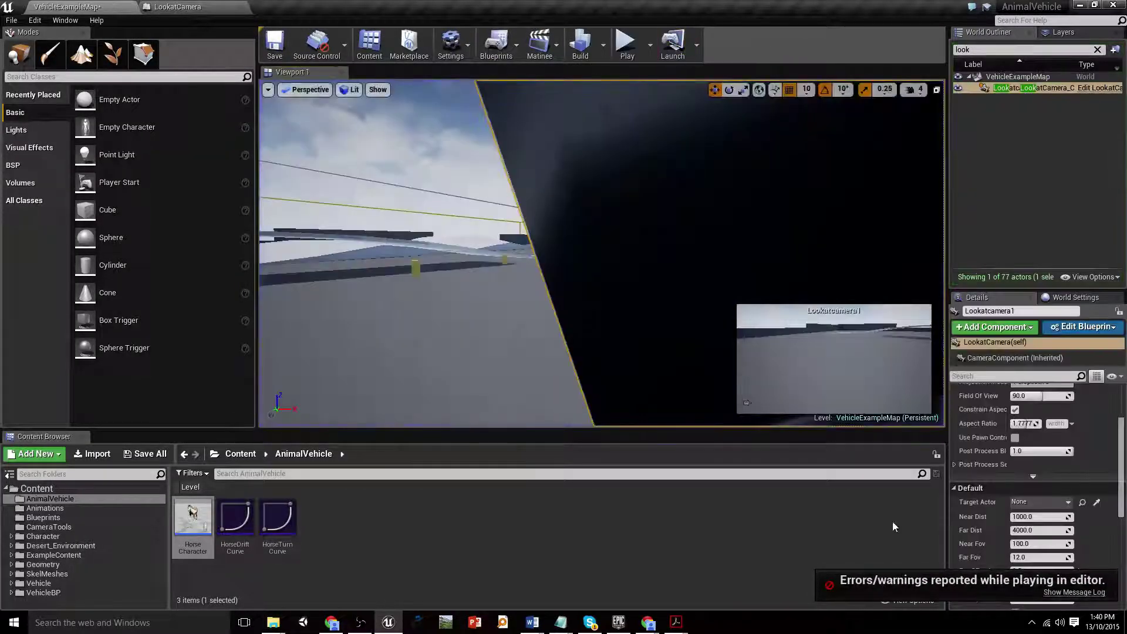
Enable Player Pawn Target on the camera, save the level, and start a test play
{"action": "scroll", "coordinate": [1033, 522], "scroll_direction": "down", "scroll_amount": 3}
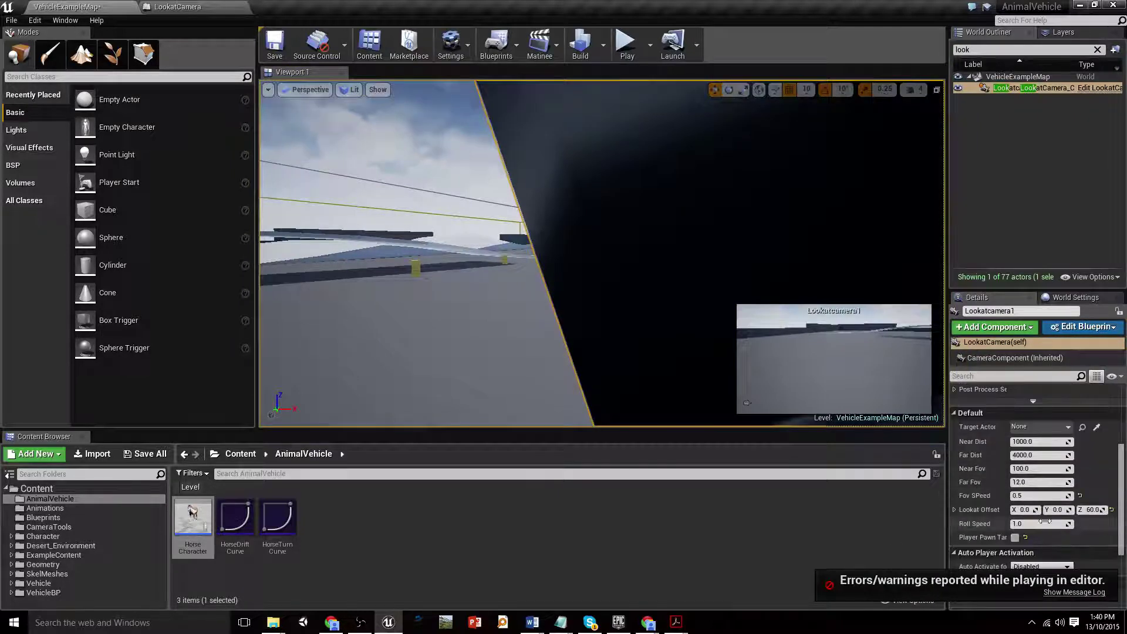
{"action": "left_click", "coordinate": [1015, 537]}
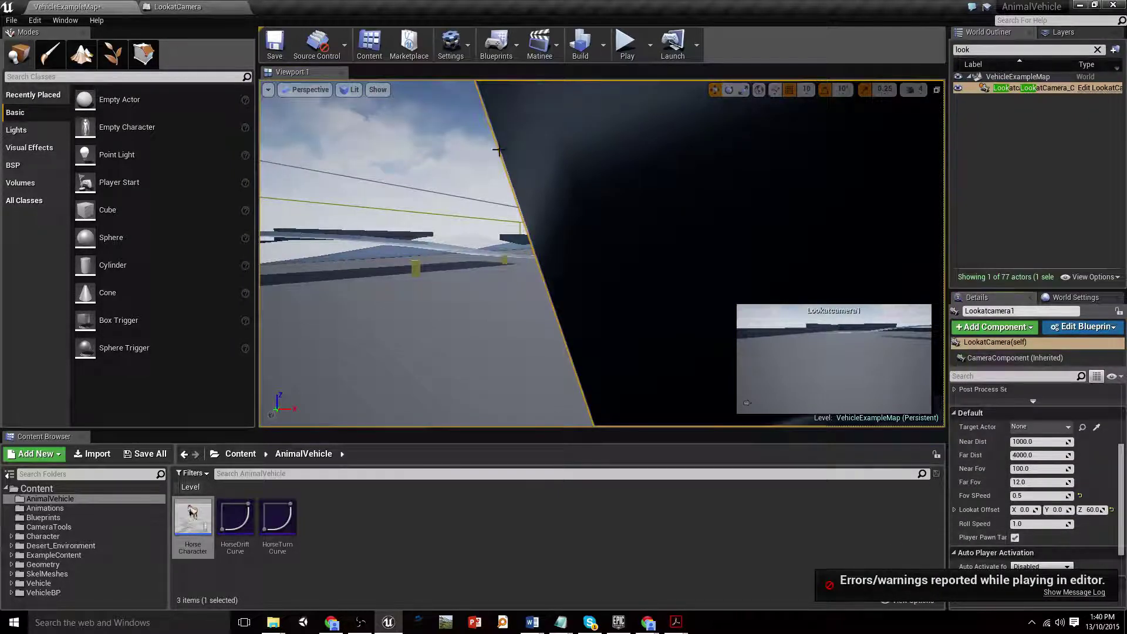
{"action": "left_click", "coordinate": [273, 47]}
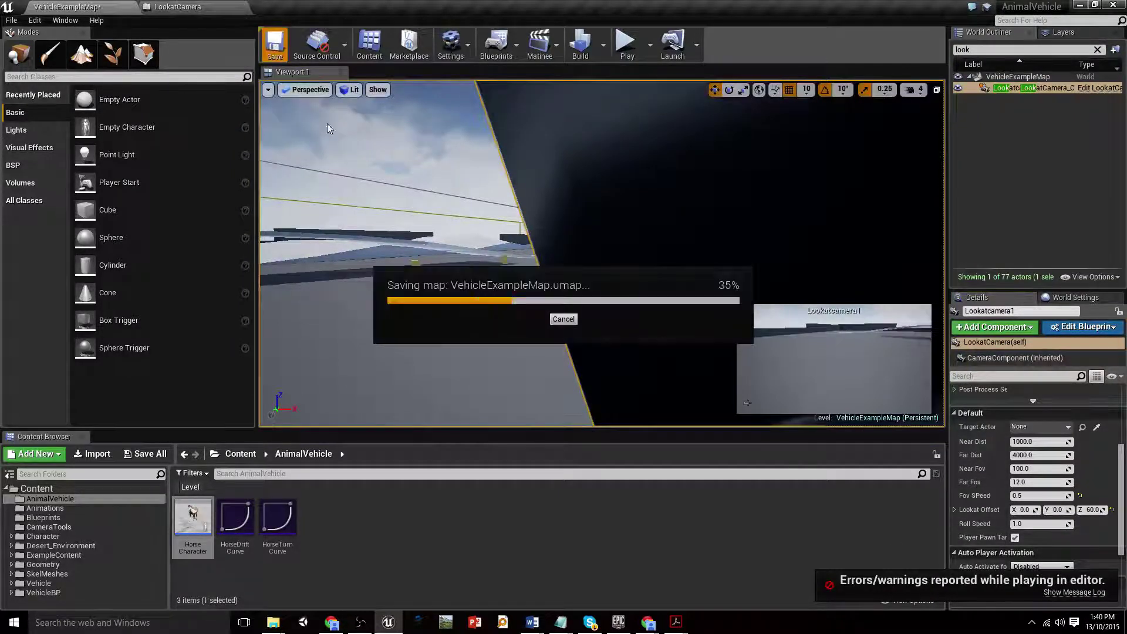
{"action": "left_click", "coordinate": [627, 43]}
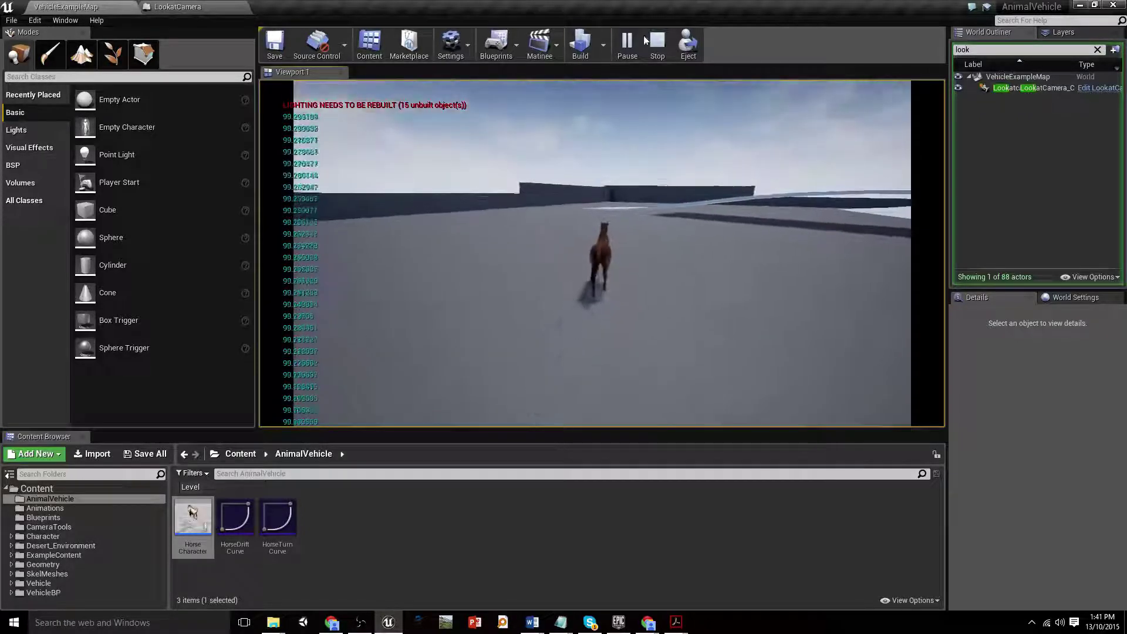
Stop the test, connect the Max Roll × -1 result to Lerp A, and recompile LookatCamera
{"action": "key", "text": "Escape"}
{"action": "left_click", "coordinate": [178, 6]}
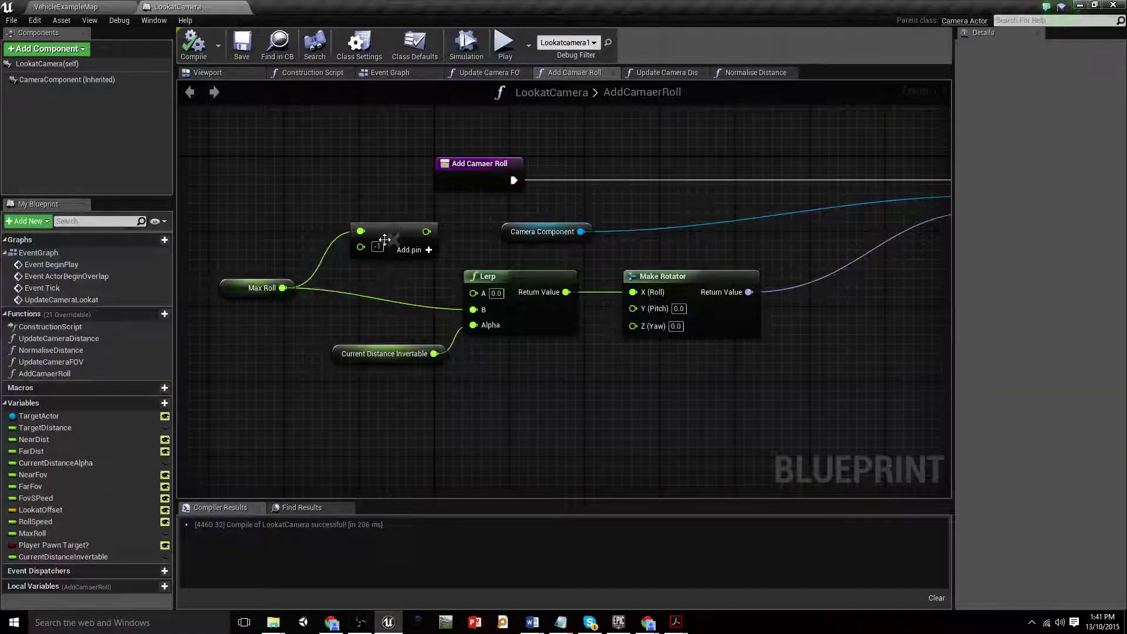
{"action": "left_click_drag", "start_coordinate": [387, 237], "coordinate": [473, 292]}
{"action": "left_click", "coordinate": [195, 48]}
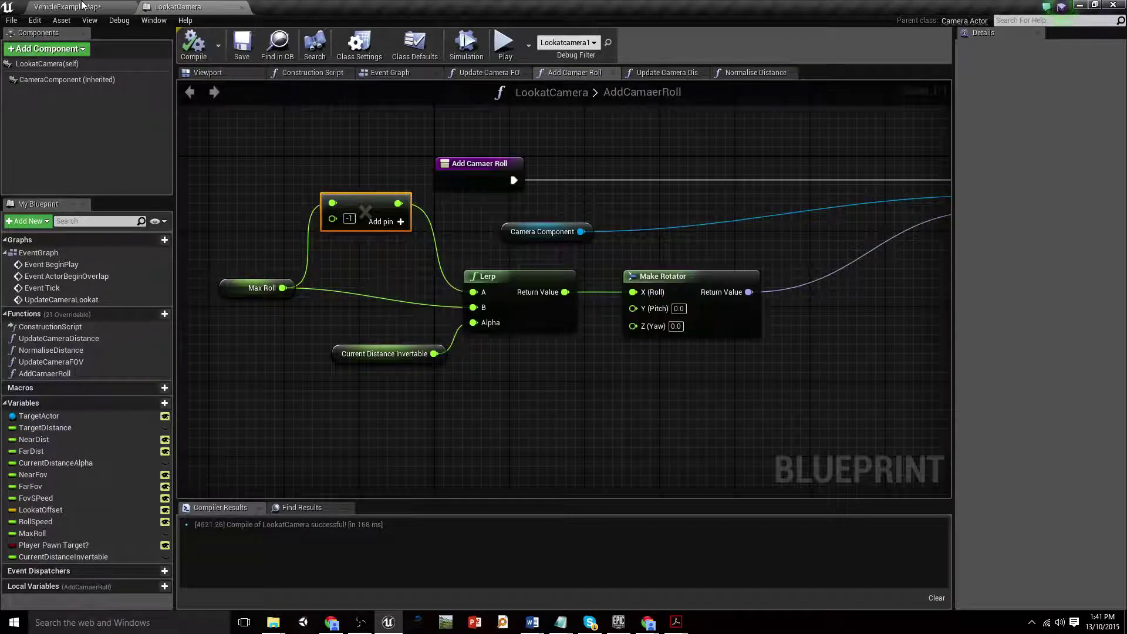
{"action": "left_click", "coordinate": [83, 5]}
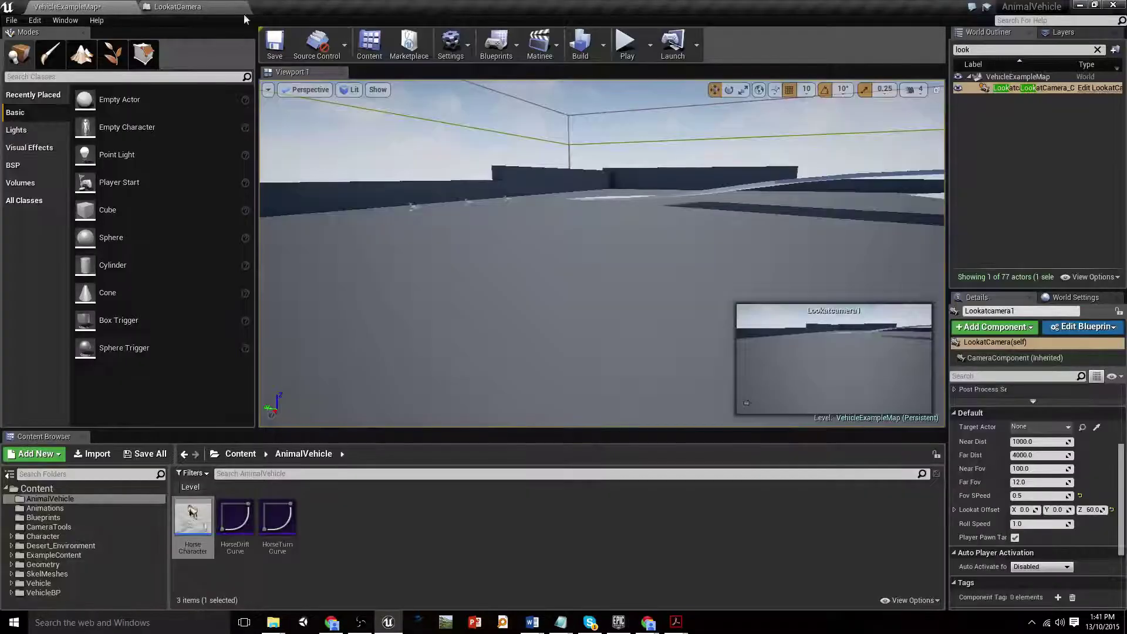
{"action": "left_click", "coordinate": [628, 45]}
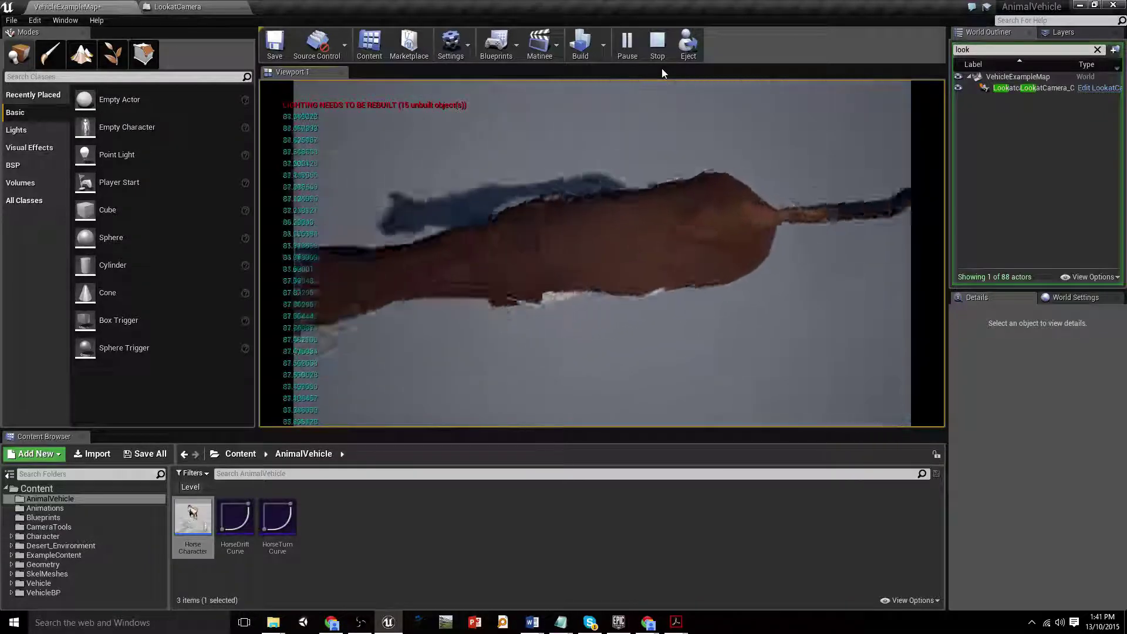
{"action": "left_click", "coordinate": [657, 42]}
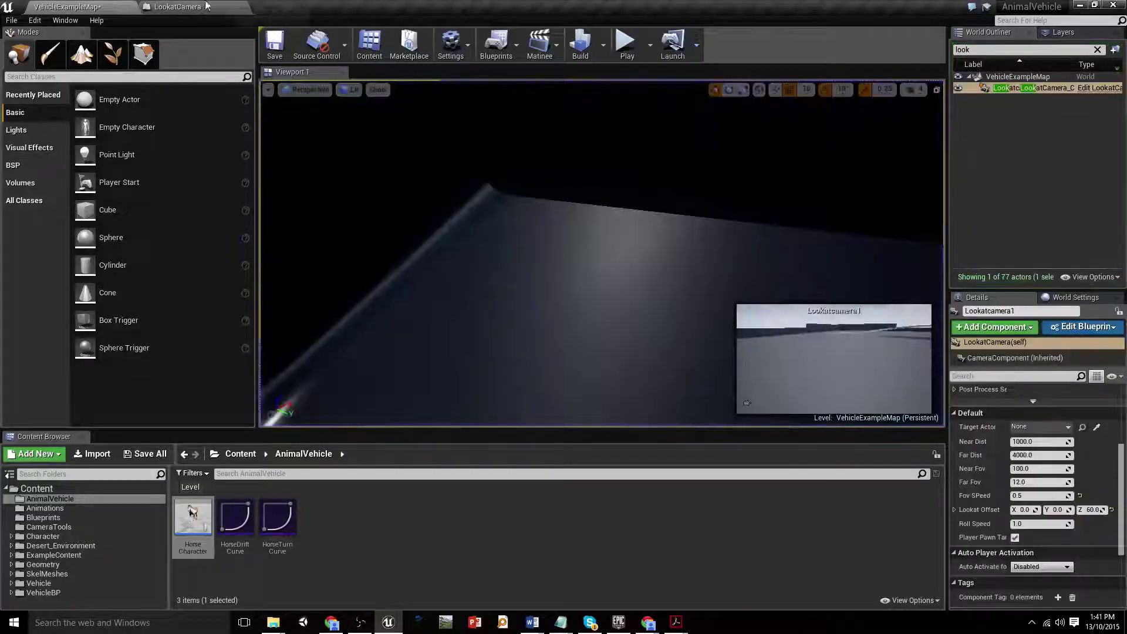
{"action": "left_click", "coordinate": [188, 7]}
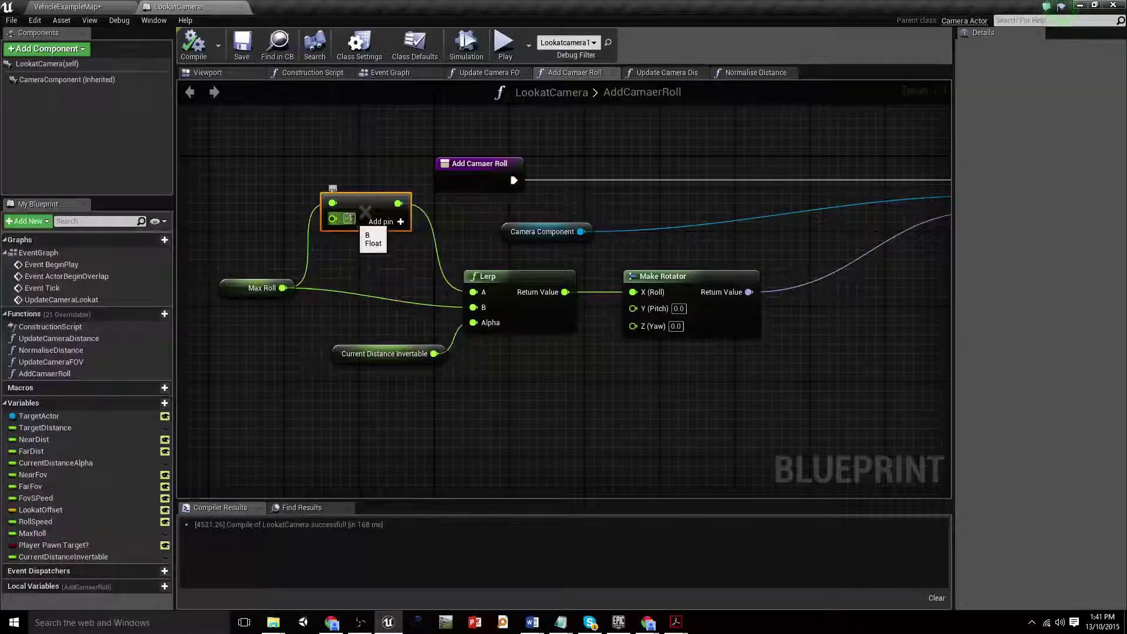
Set the multiplier to 0.5 and promote it to a new NearRollMultiplier variable
{"action": "left_click", "coordinate": [350, 219]}
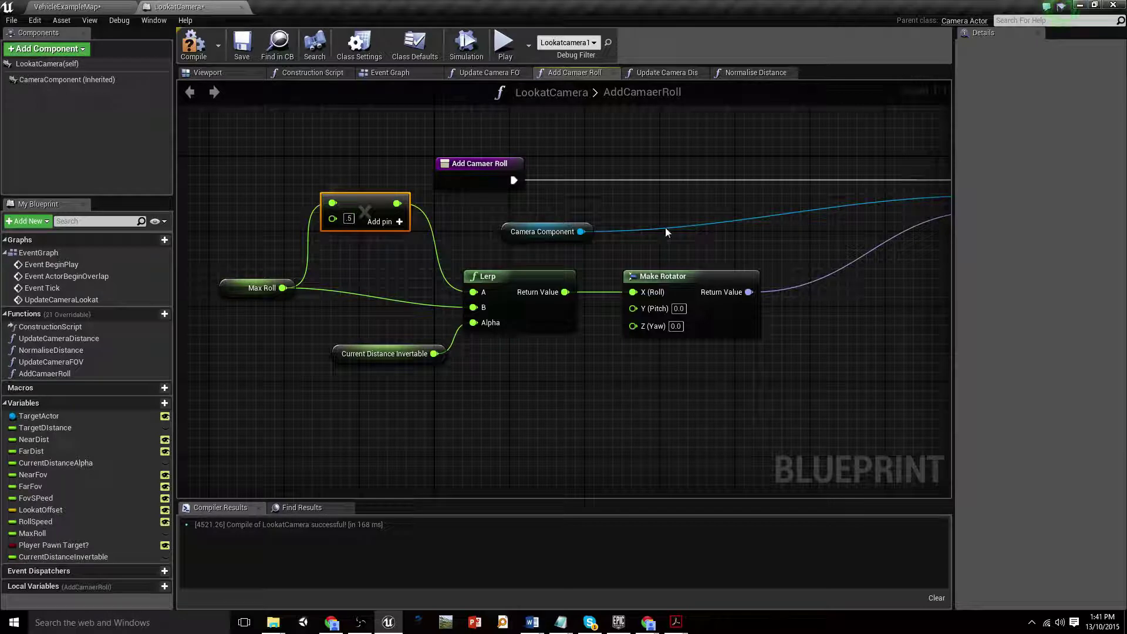
{"action": "left_click_drag", "start_coordinate": [343, 222], "coordinate": [262, 215]}
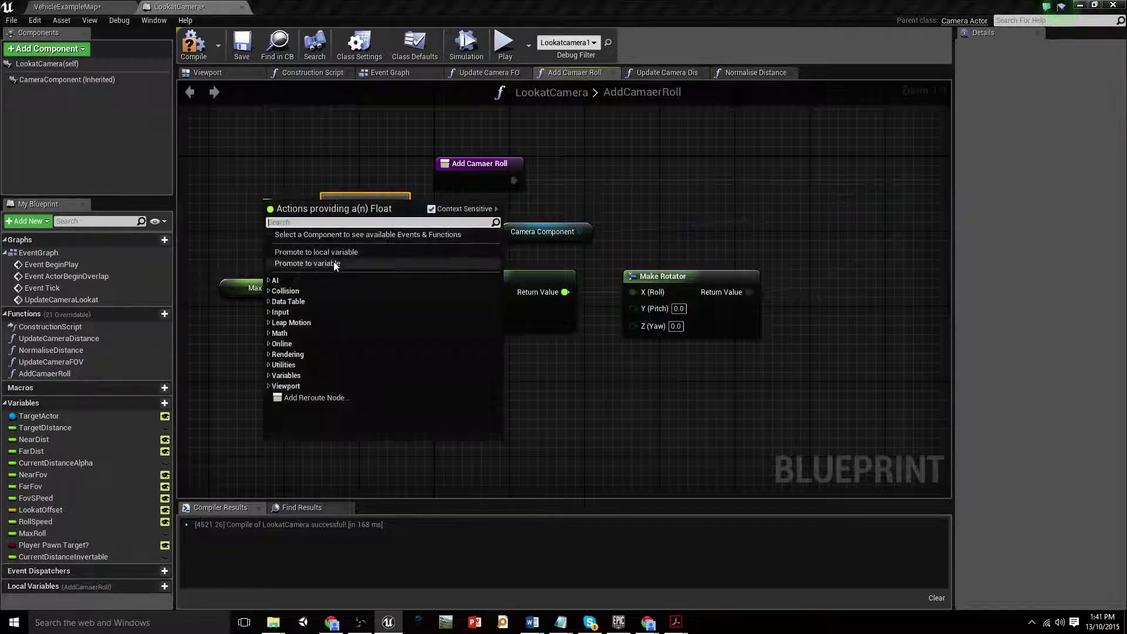
{"action": "left_click", "coordinate": [335, 264]}
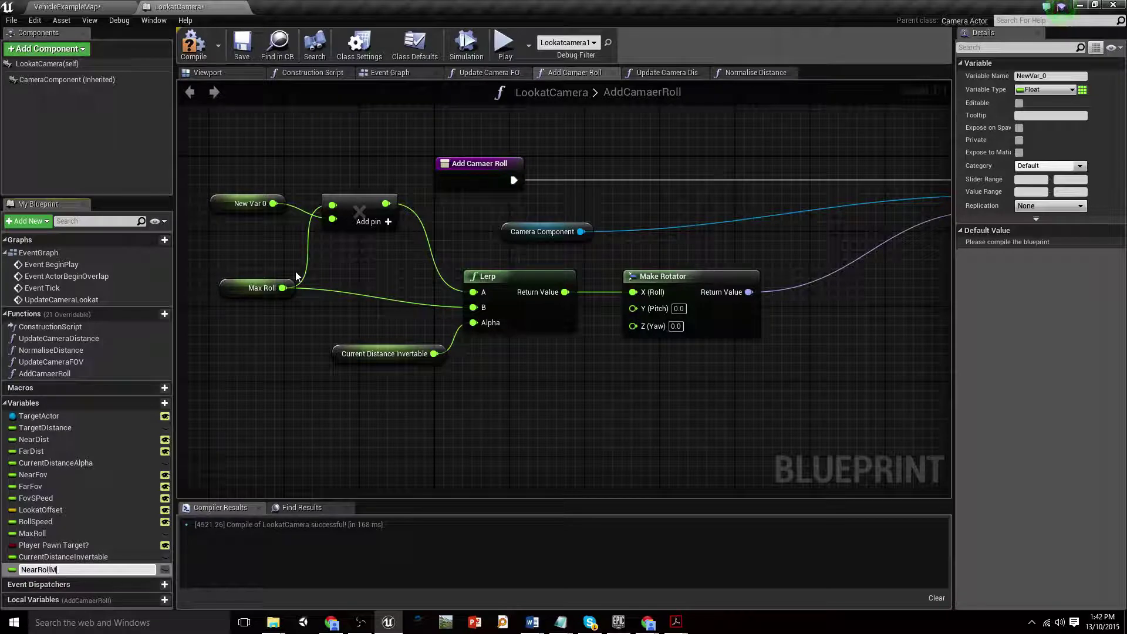
{"action": "type", "text": "NearRollMultiplier"}
{"action": "key", "text": "Return"}
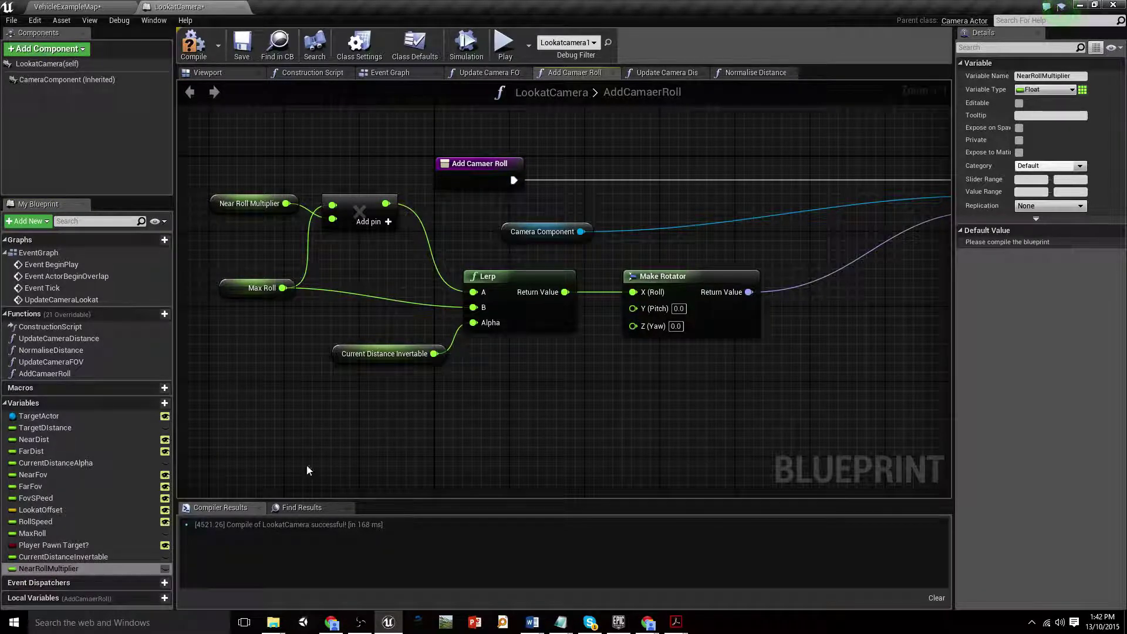
Make NearRollMultiplier instance-editable, then compile and save LookatCamera
{"action": "left_click", "coordinate": [165, 569]}
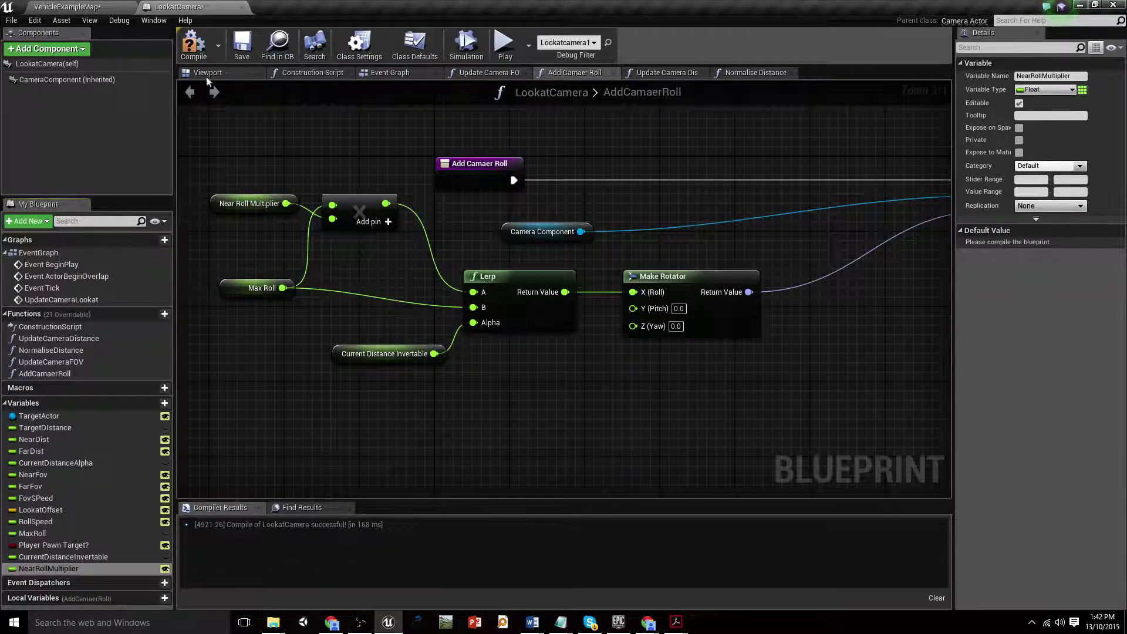
{"action": "left_click", "coordinate": [194, 44]}
{"action": "left_click", "coordinate": [242, 44]}
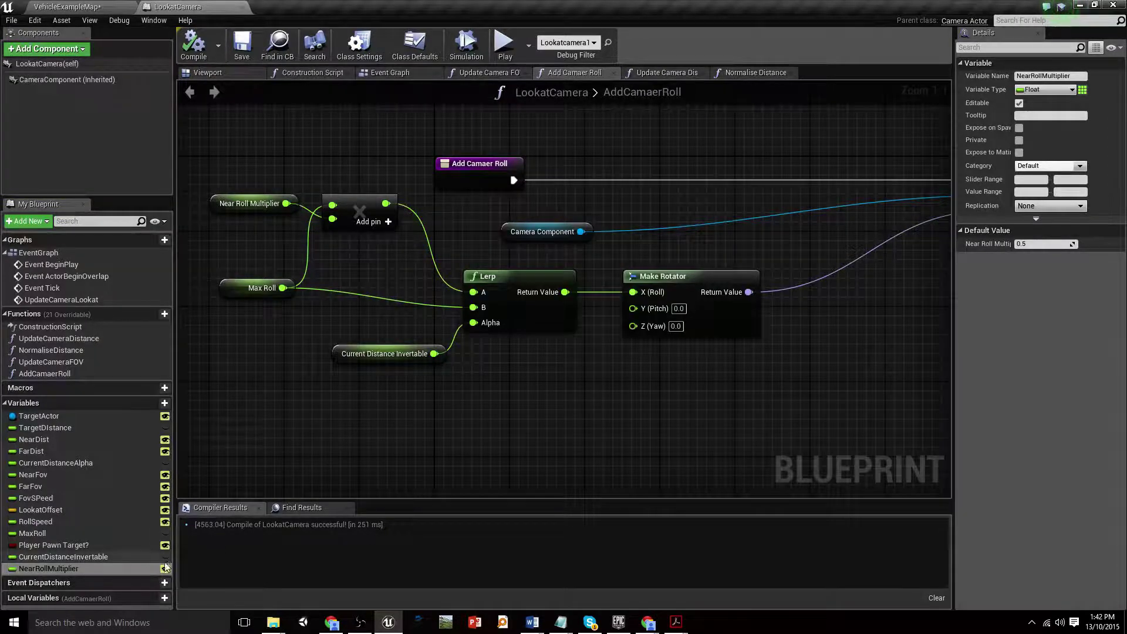
Test-play the level with the horse, then return to the LookatCamera graph
{"action": "left_click", "coordinate": [67, 7]}
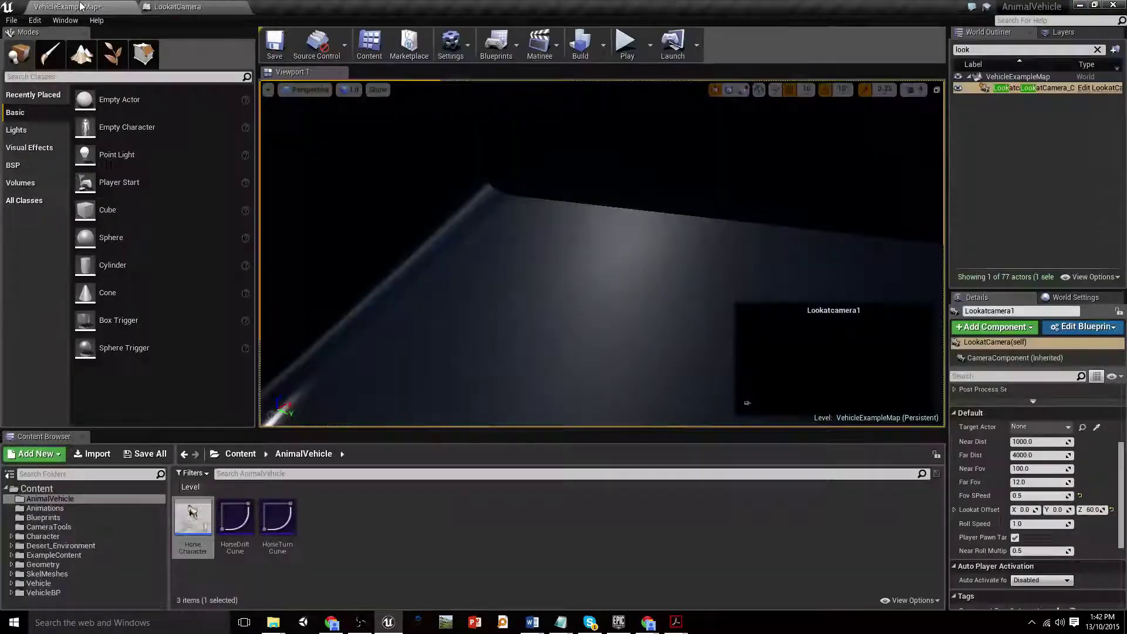
{"action": "left_click", "coordinate": [635, 61]}
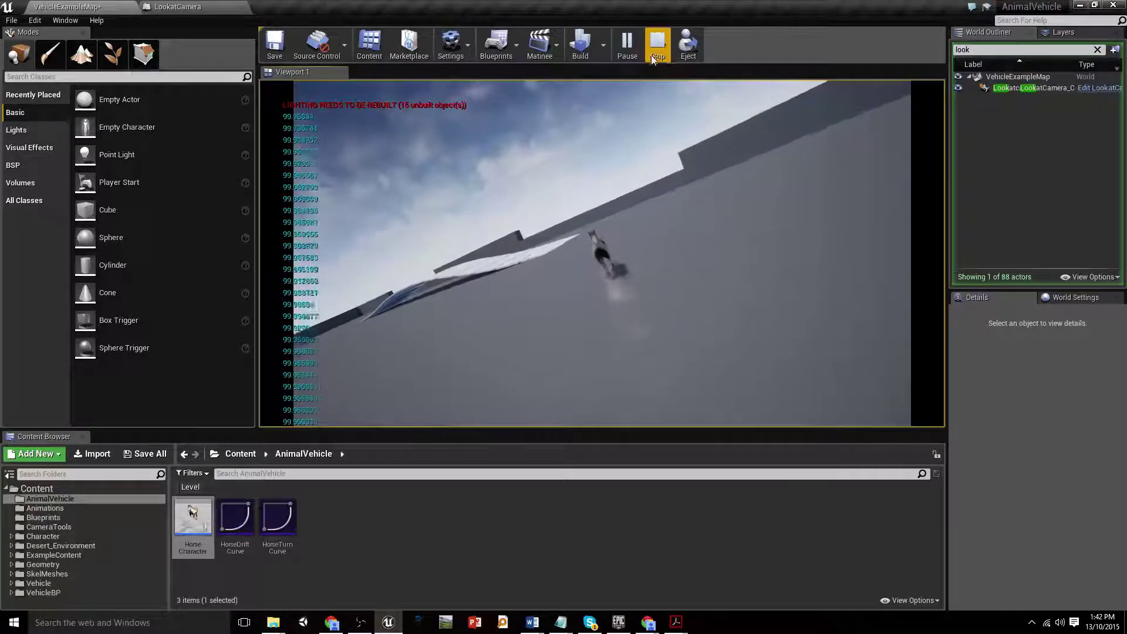
{"action": "left_click", "coordinate": [658, 44]}
{"action": "left_click", "coordinate": [167, 6]}
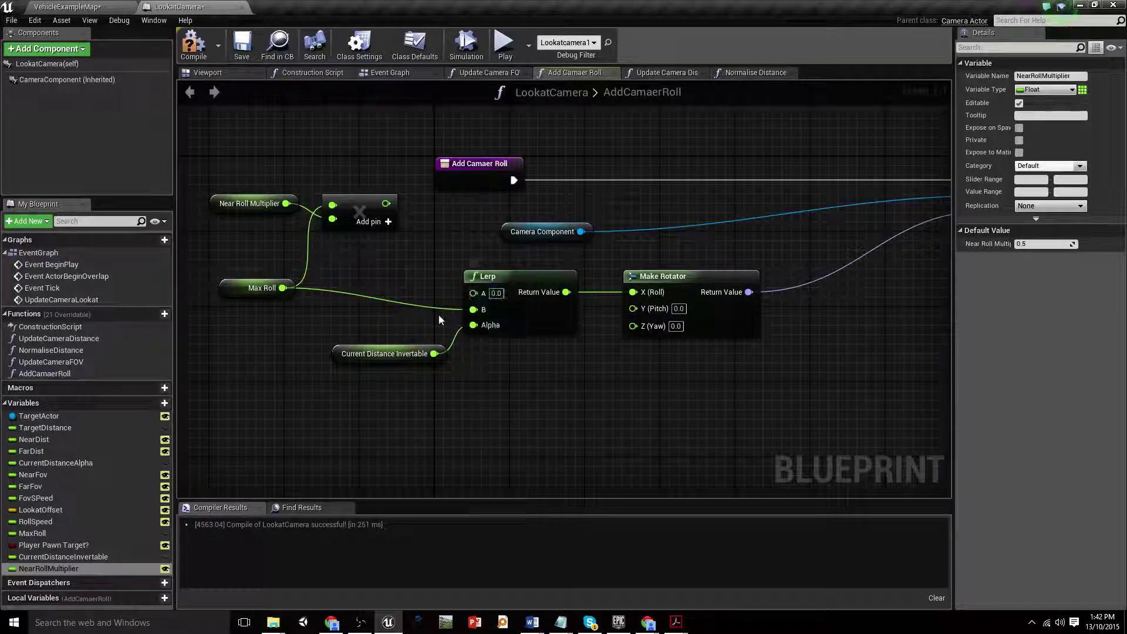
Save LookatCamera and move the Current Distance Invertable getter lower in the graph
{"action": "left_click", "coordinate": [239, 52]}
{"action": "left_click", "coordinate": [67, 7]}
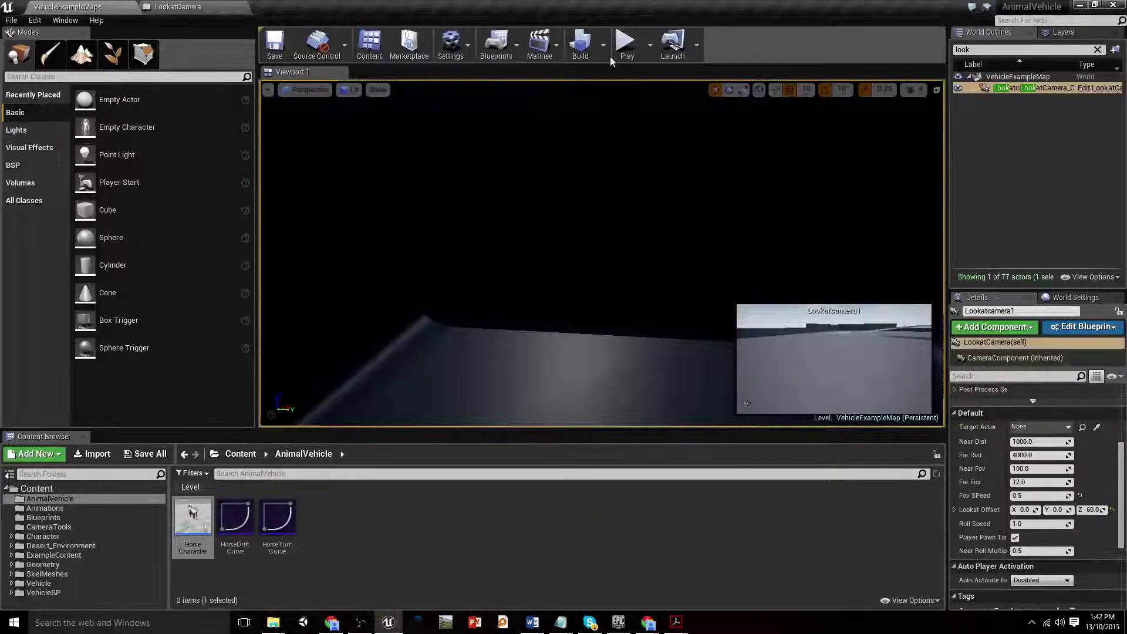
{"action": "left_click", "coordinate": [235, 7]}
{"action": "left_click_drag", "start_coordinate": [334, 356], "coordinate": [287, 374]}
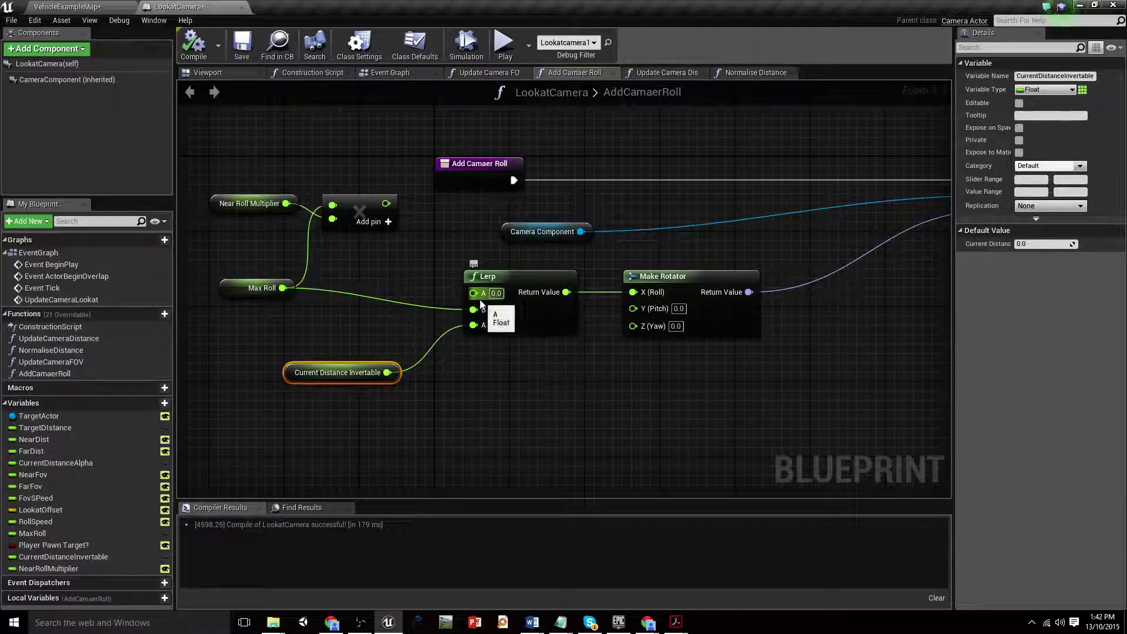
Run another VehicleExampleMap test play, then select the HorseCharacter asset
{"action": "left_click", "coordinate": [504, 44]}
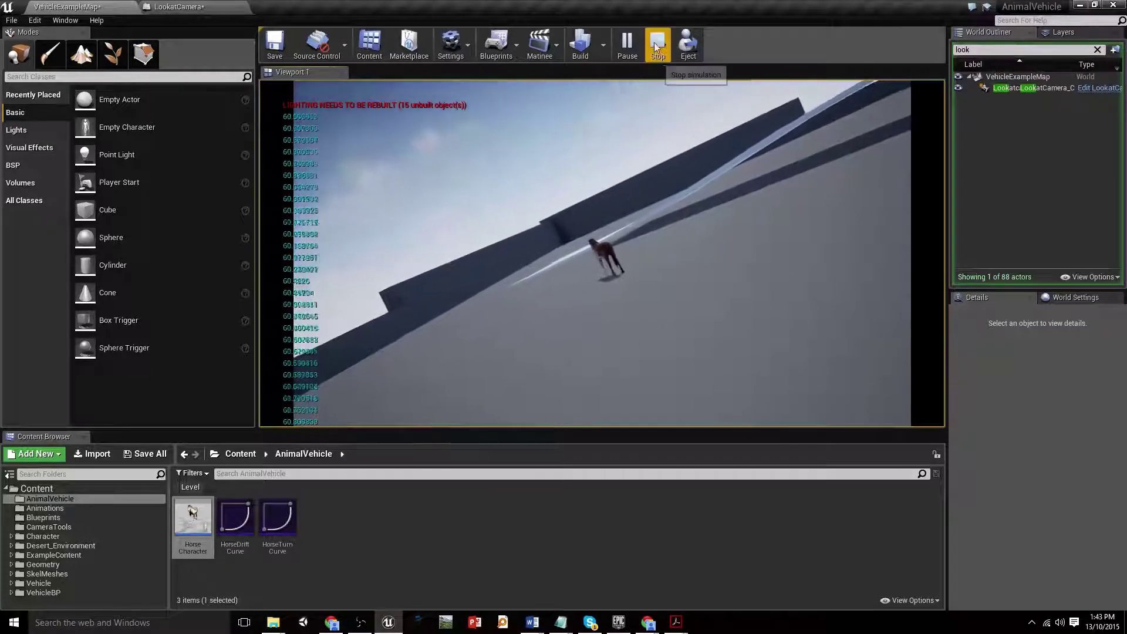
{"action": "left_click", "coordinate": [657, 44]}
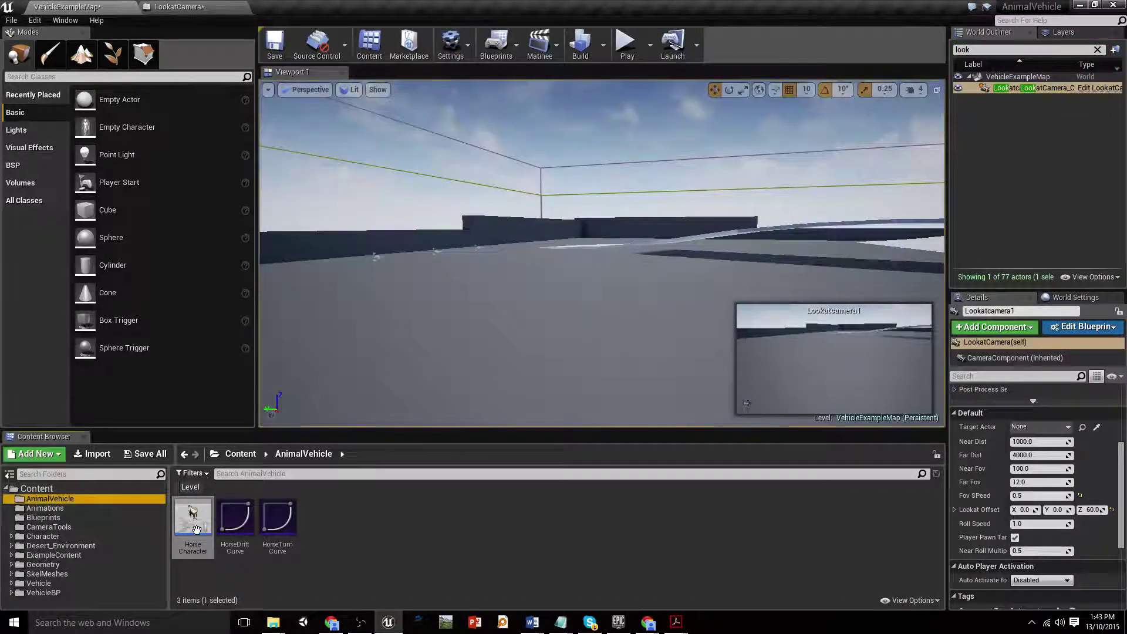
{"action": "left_click", "coordinate": [190, 524]}
Open HorseCharacter and change CharacterMovement's Max Walk Speed from 600 to 2000
{"action": "double_click", "coordinate": [189, 524]}
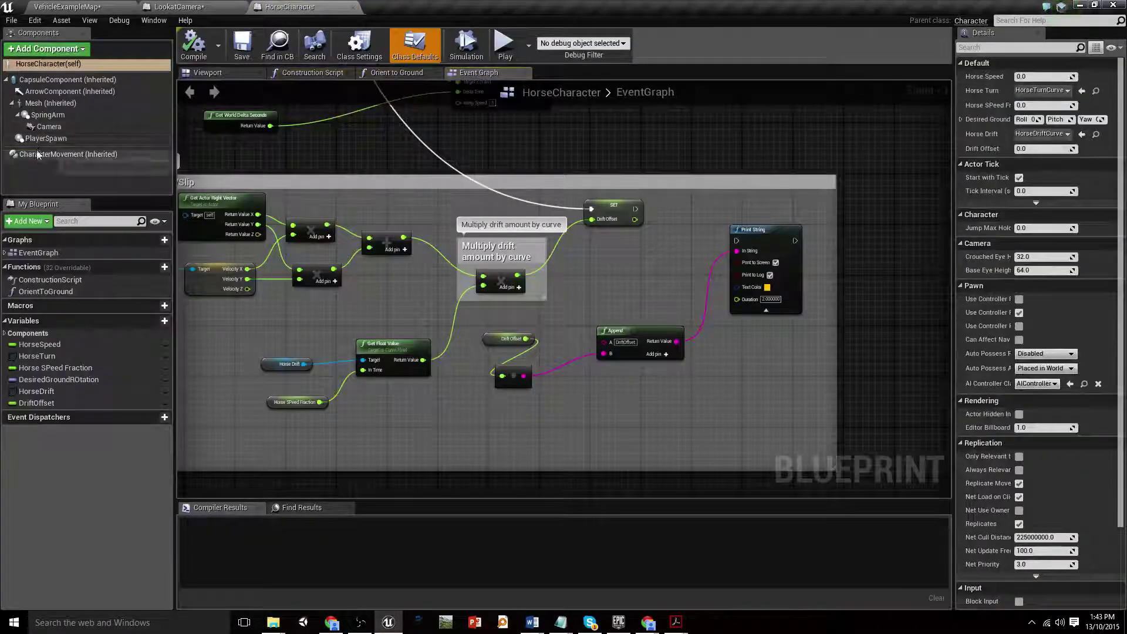
{"action": "left_click", "coordinate": [53, 154]}
{"action": "scroll", "coordinate": [1020, 296], "scroll_direction": "down", "scroll_amount": 3}
{"action": "scroll", "coordinate": [1029, 334], "scroll_direction": "down", "scroll_amount": 4}
{"action": "scroll", "coordinate": [1032, 346], "scroll_direction": "down", "scroll_amount": 3}
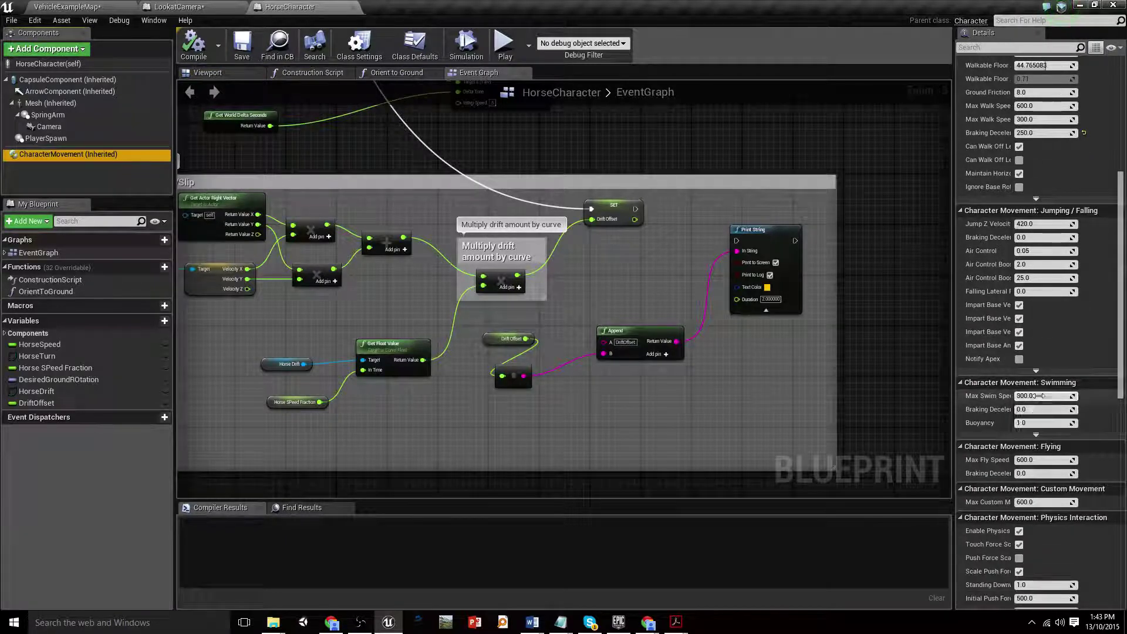
{"action": "scroll", "coordinate": [1040, 406], "scroll_direction": "down", "scroll_amount": 3}
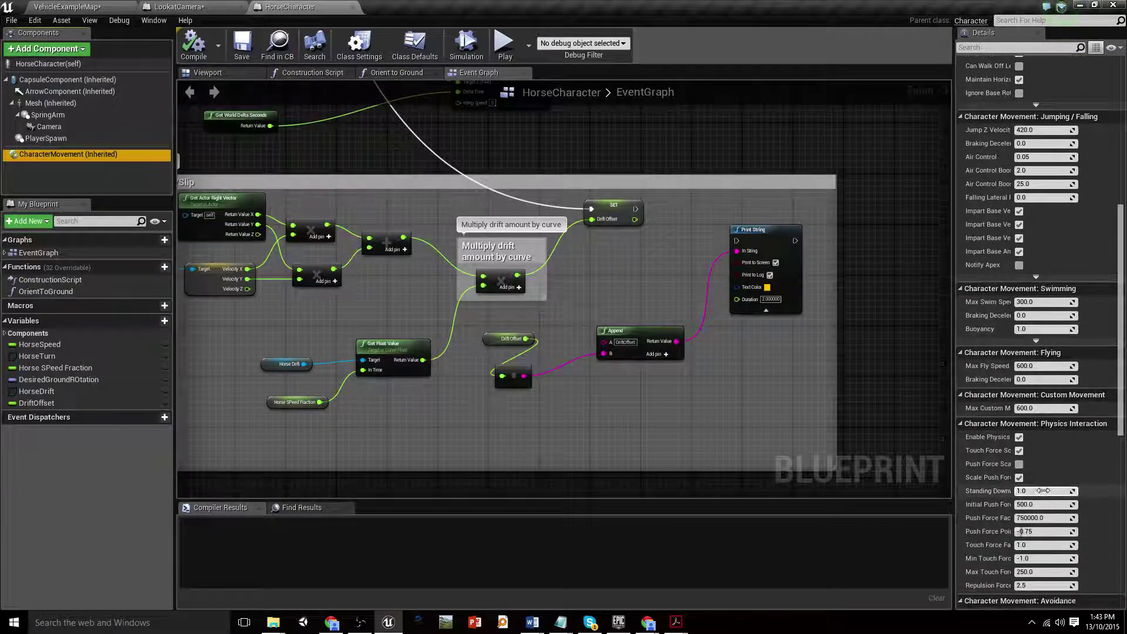
{"action": "left_click", "coordinate": [1008, 45]}
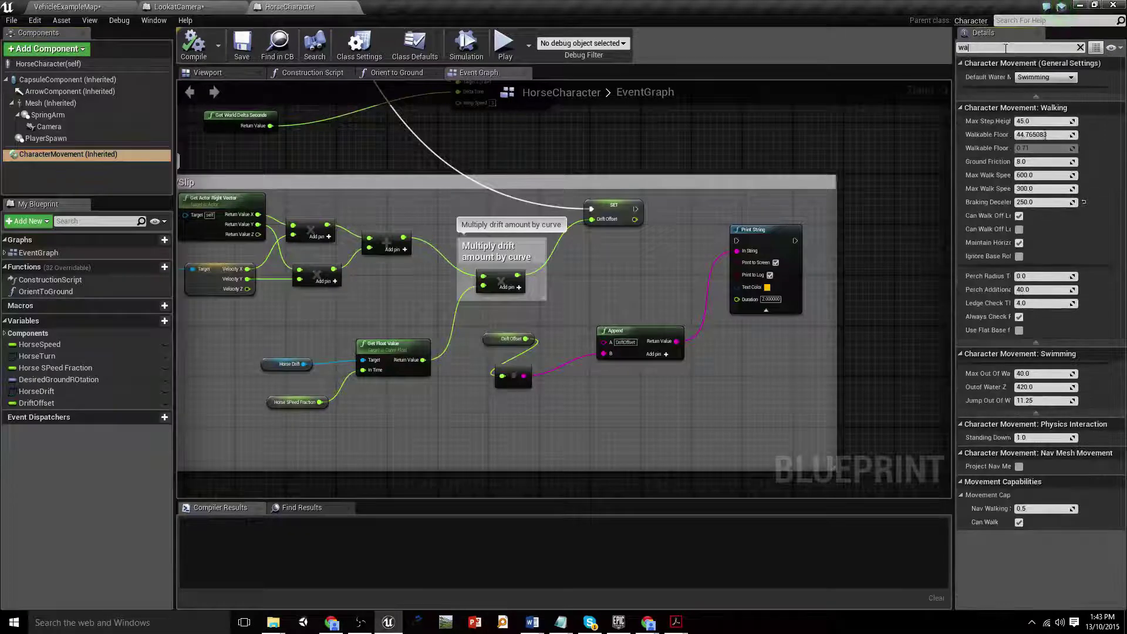
{"action": "type", "text": "walk"}
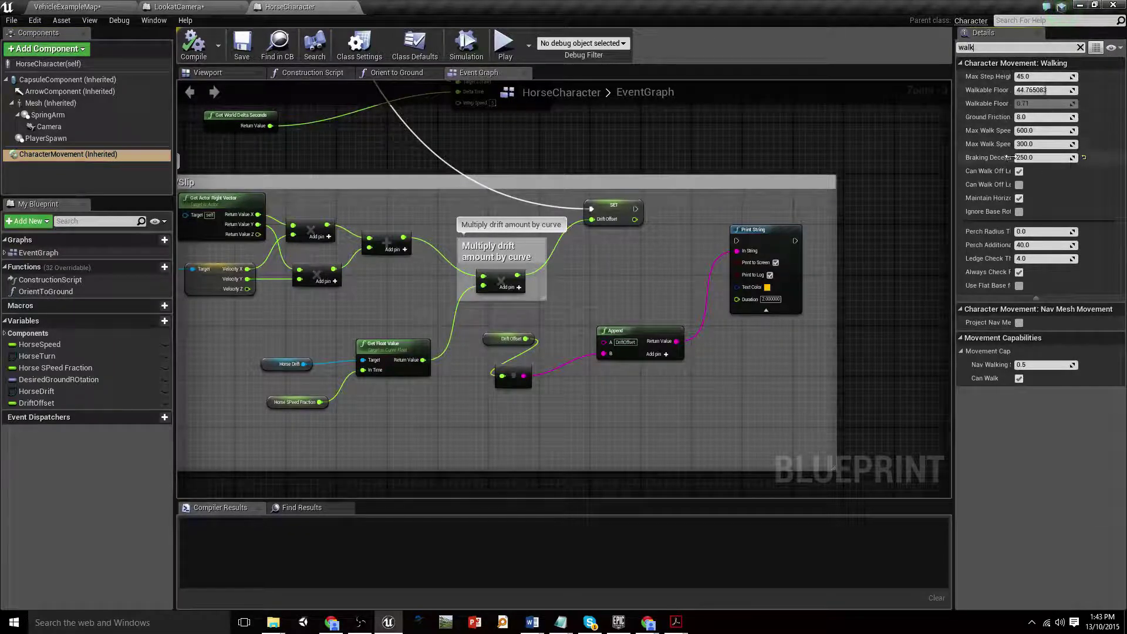
{"action": "left_click", "coordinate": [1040, 131]}
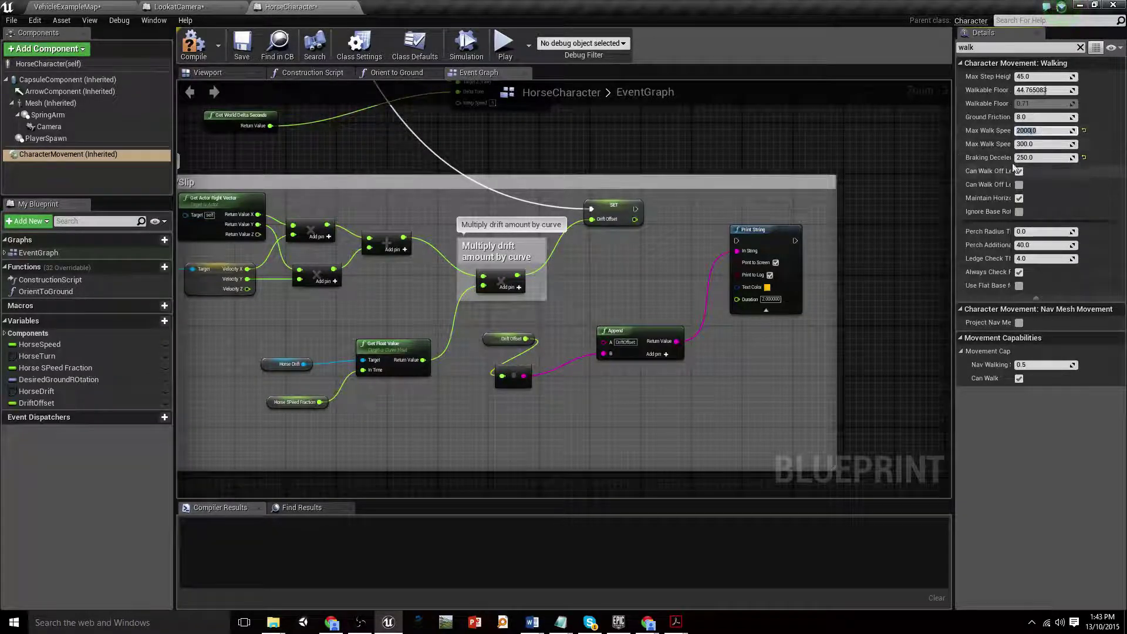
{"action": "left_click_drag", "start_coordinate": [954, 149], "coordinate": [870, 149]}
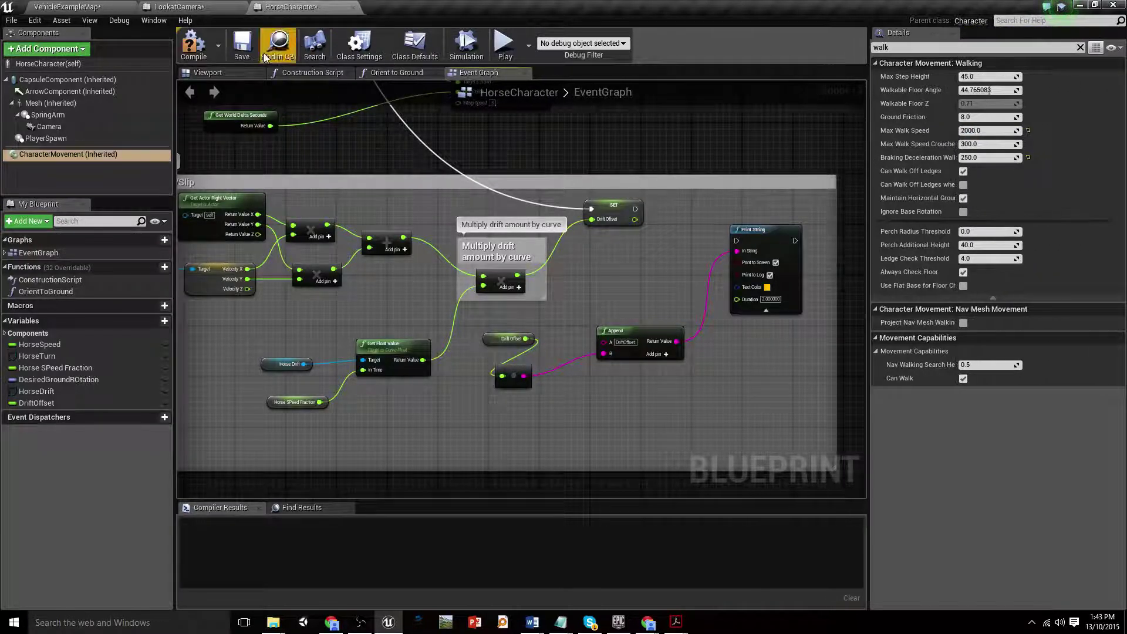
Compile and save HorseCharacter, then play-test VehicleExampleMap with the faster horse
{"action": "left_click", "coordinate": [194, 52]}
{"action": "left_click", "coordinate": [76, 6]}
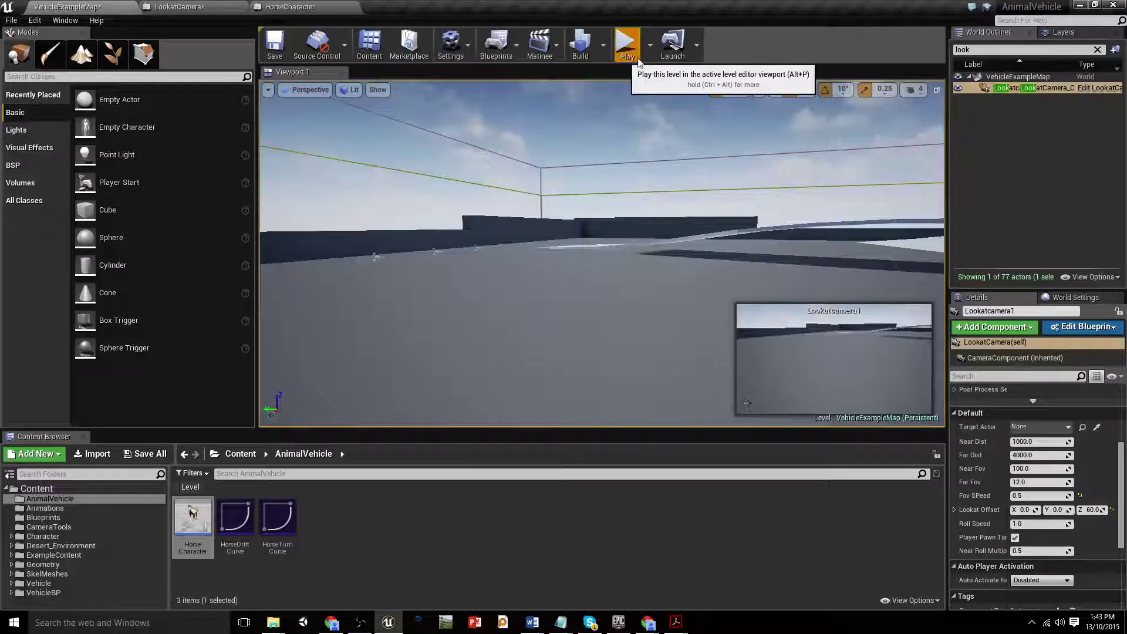
{"action": "left_click", "coordinate": [625, 47]}
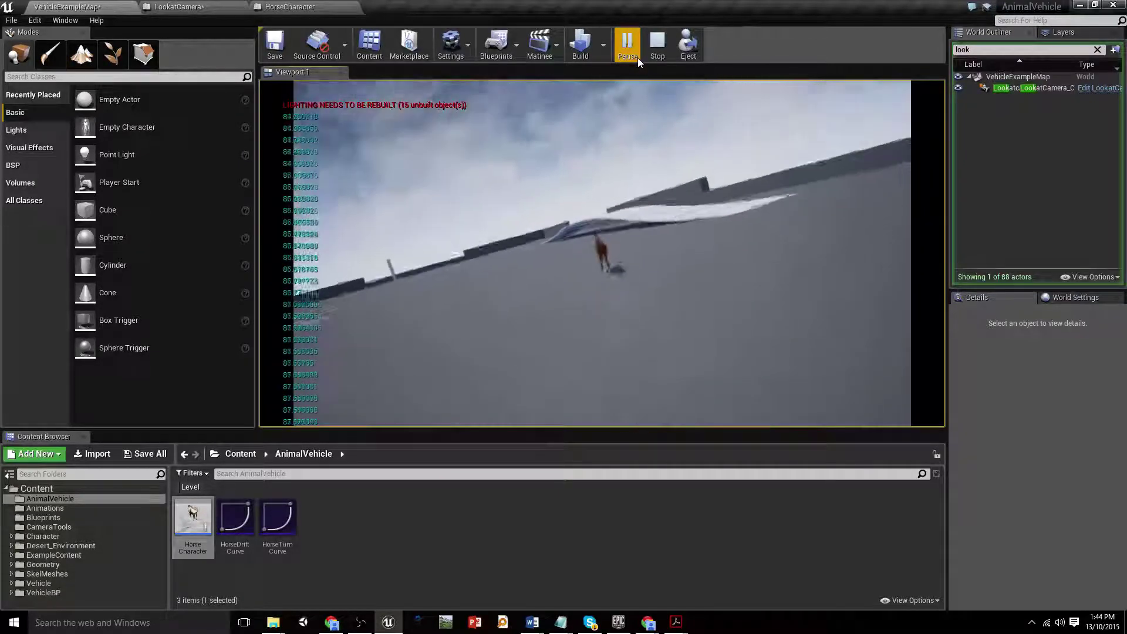
{"action": "left_click", "coordinate": [657, 47]}
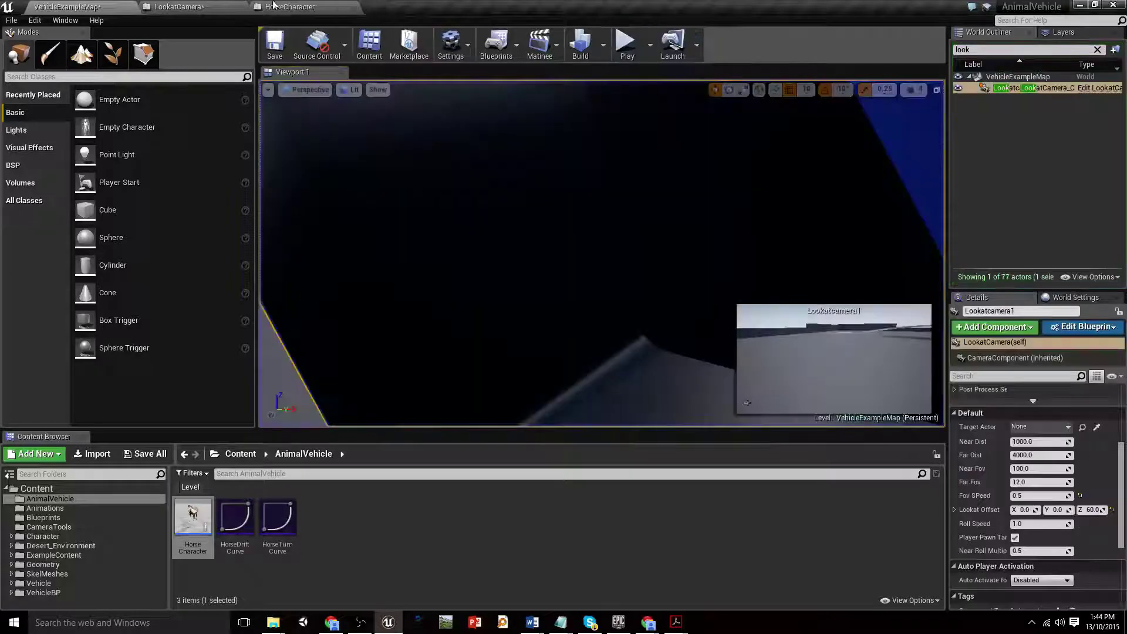
{"action": "scroll", "coordinate": [1030, 495], "scroll_direction": "down", "scroll_amount": 3}
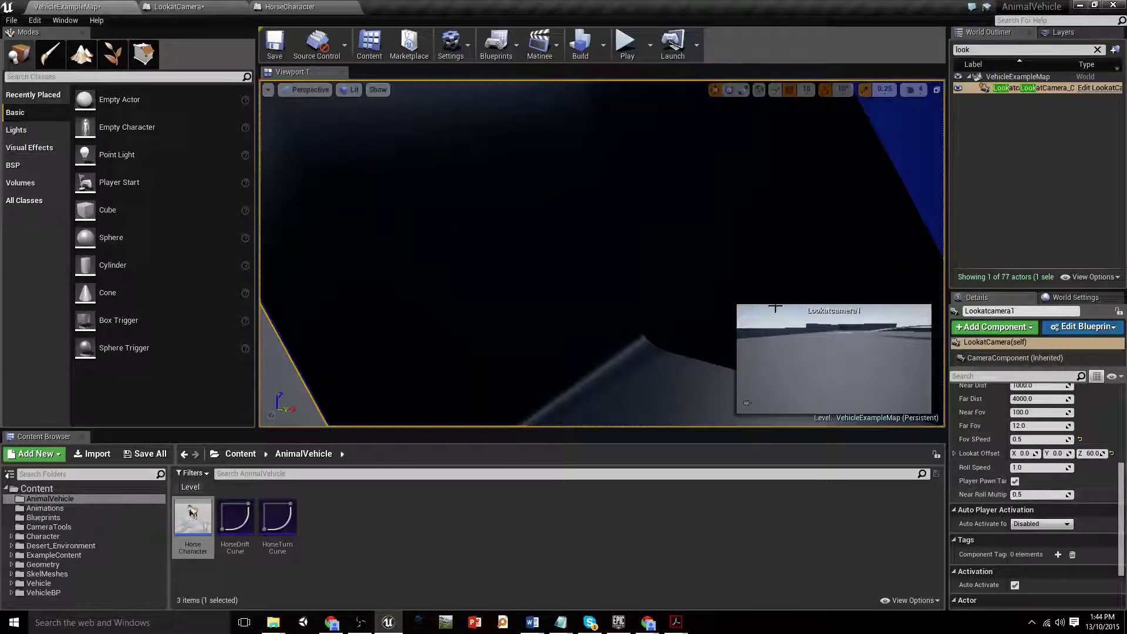
Make LookatCamera's Max Roll variable editable with default 5.0 and recompile
{"action": "left_click", "coordinate": [201, 5]}
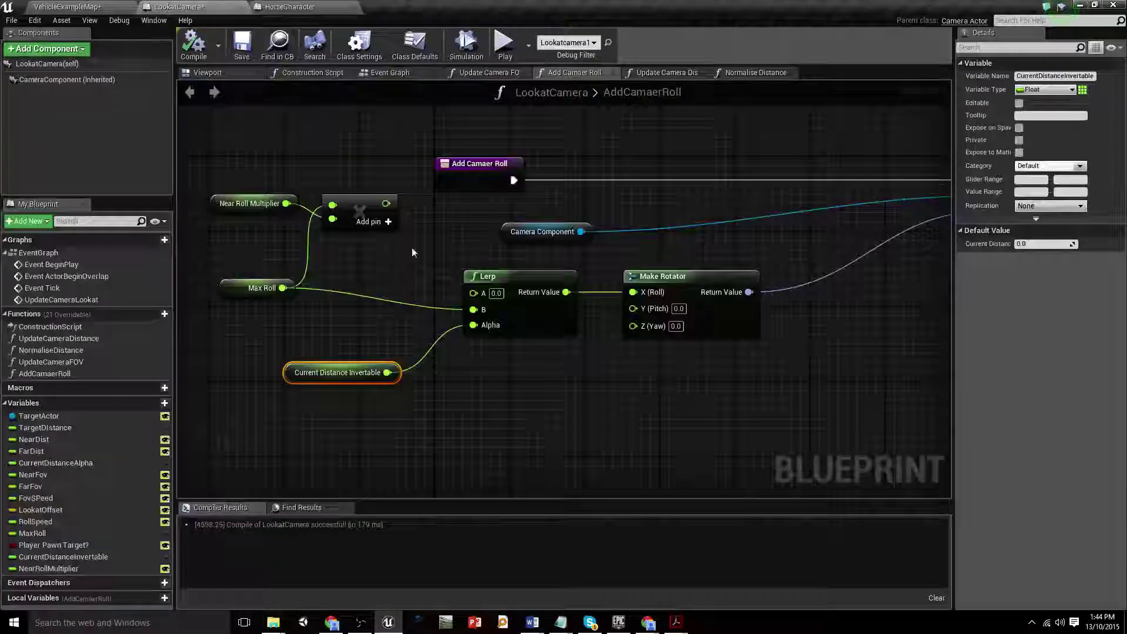
{"action": "right_click_drag", "start_coordinate": [581, 379], "coordinate": [722, 388]}
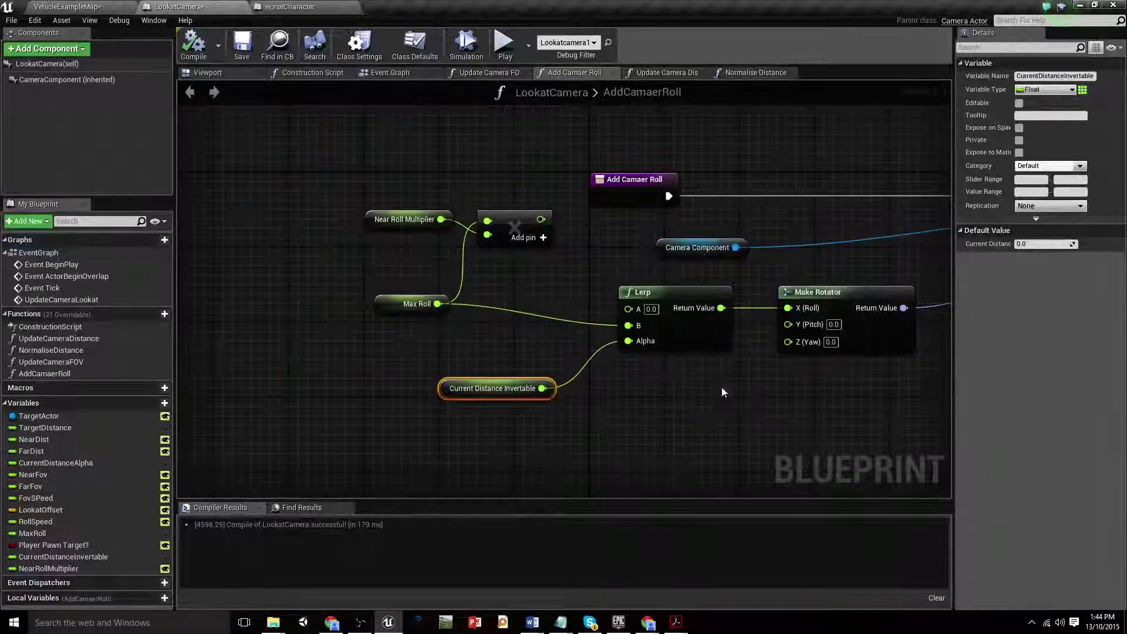
{"action": "left_click", "coordinate": [384, 301]}
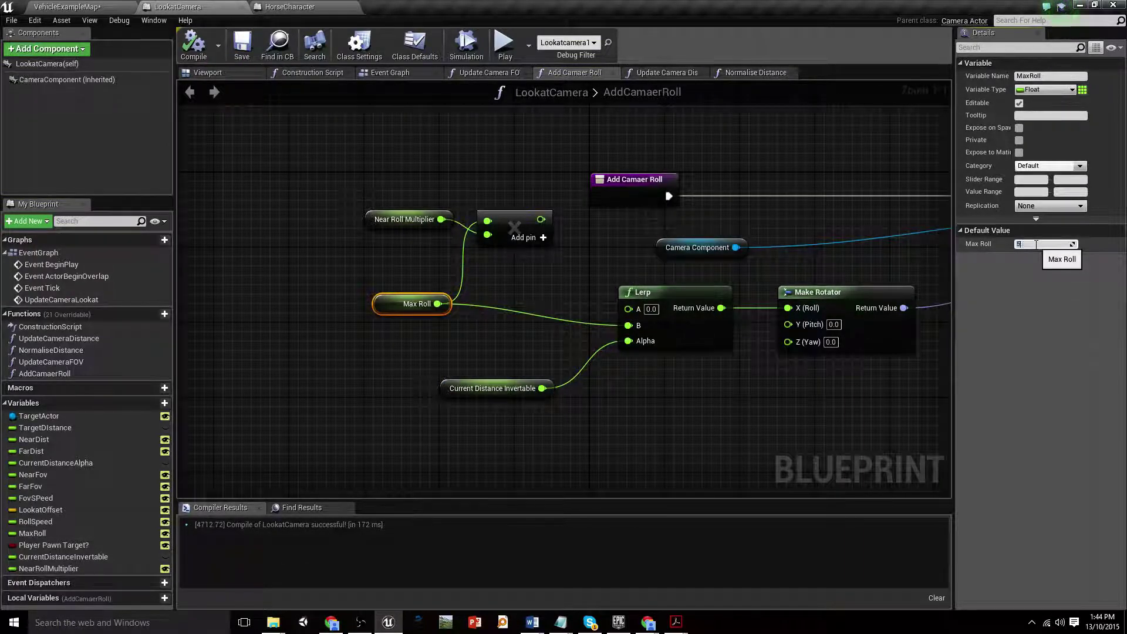
{"action": "left_click", "coordinate": [185, 53]}
{"action": "left_click", "coordinate": [107, 5]}
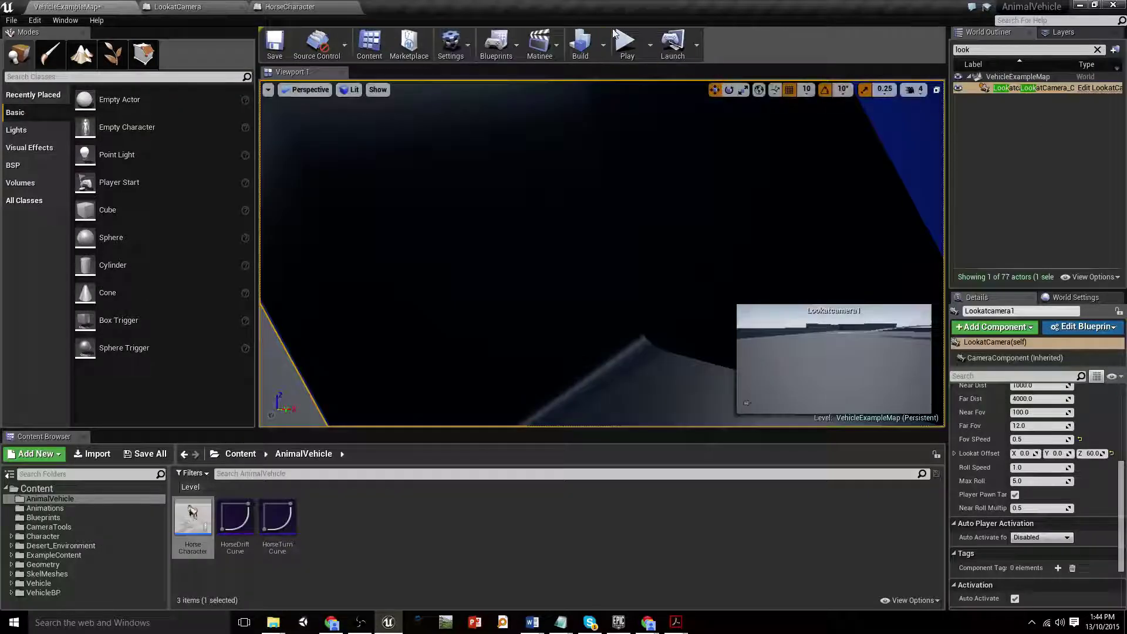
Play-test the level to watch the horse's camera roll, then return to the HorseCharacter graph
{"action": "left_click", "coordinate": [601, 60]}
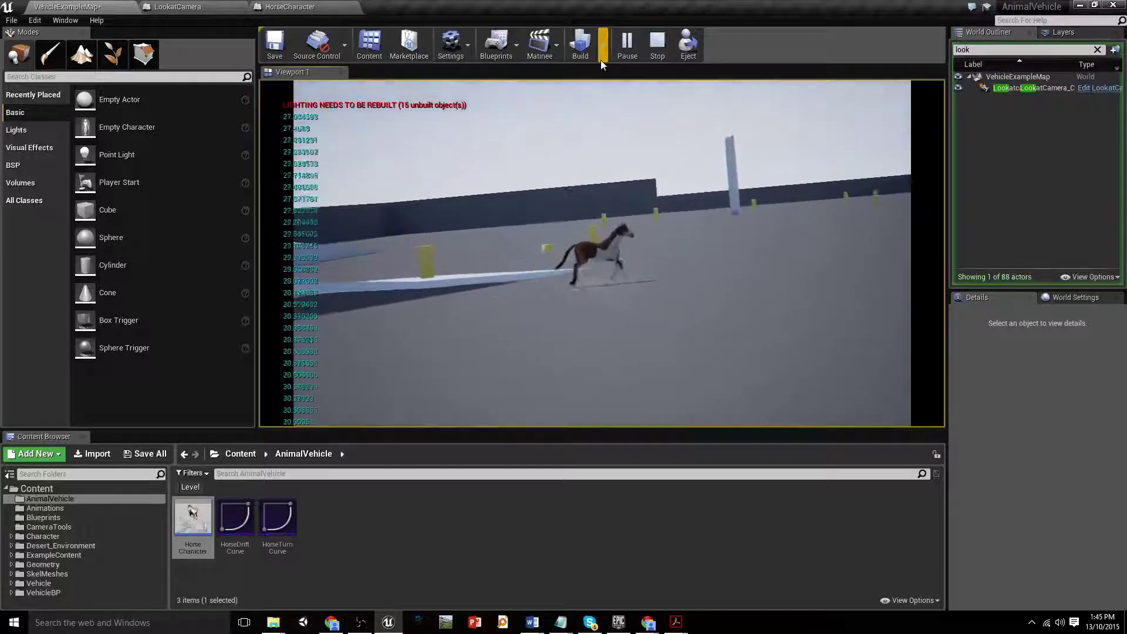
{"action": "left_click", "coordinate": [658, 45]}
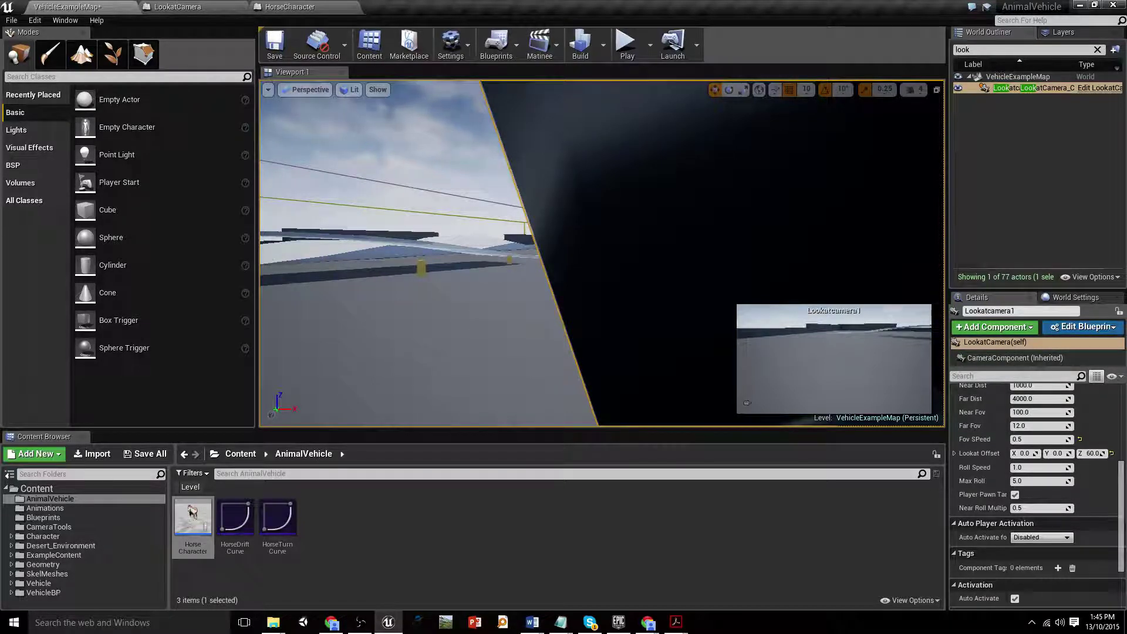
{"action": "left_click", "coordinate": [305, 6]}
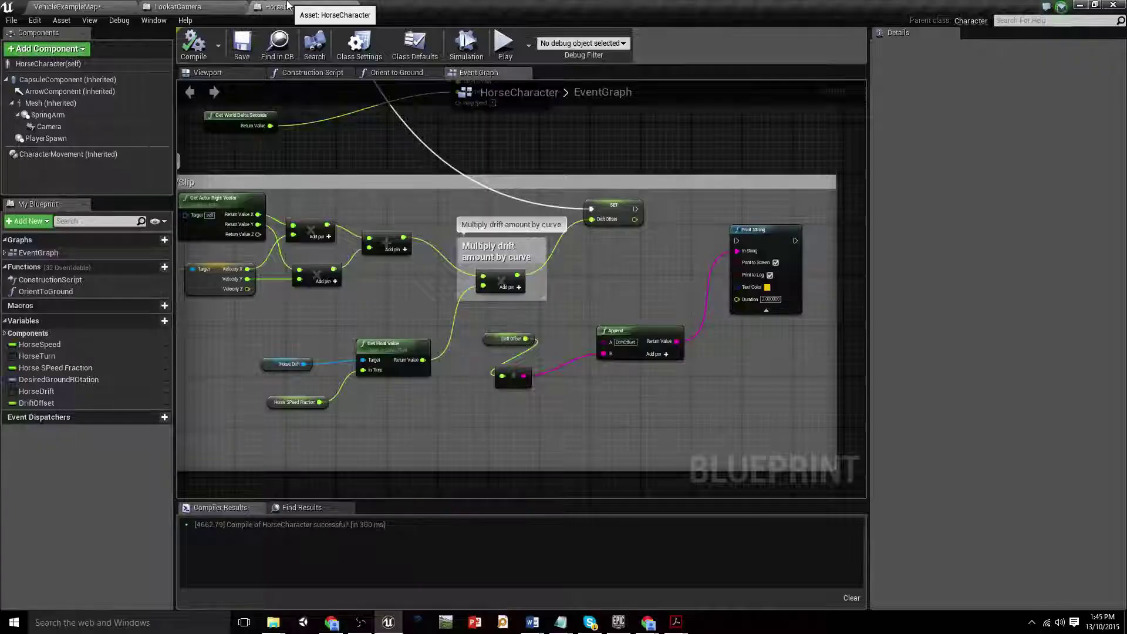
In LookatCamera, shift the Current Distance Invertable node and spread out the NormaliseDistance graph's two Clamp nodes
{"action": "left_click", "coordinate": [238, 6]}
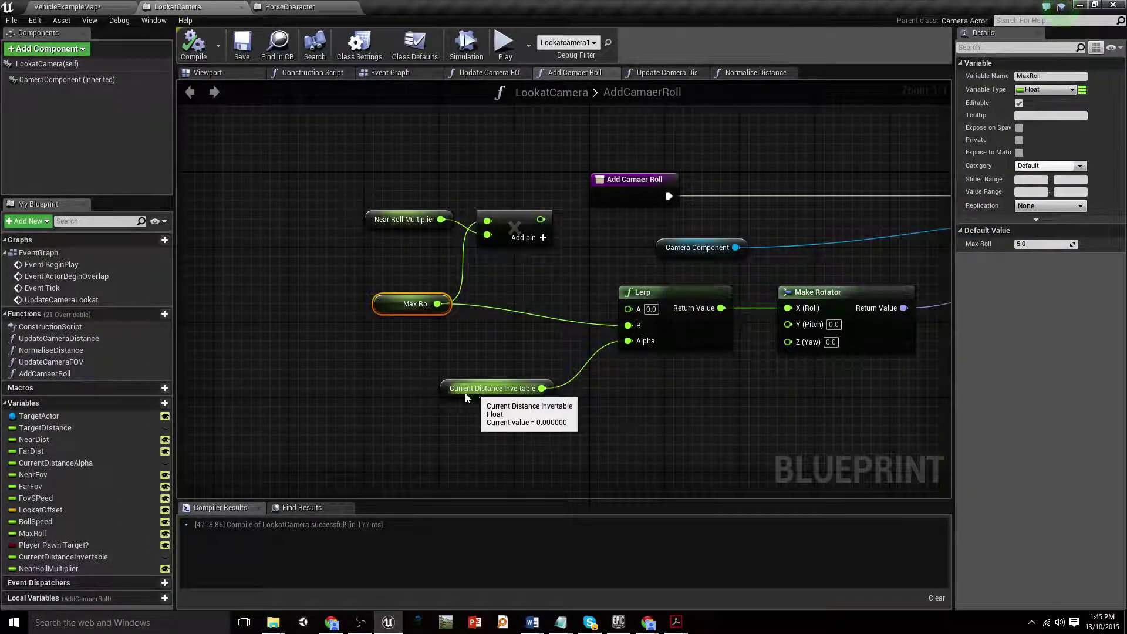
{"action": "left_click_drag", "start_coordinate": [464, 397], "coordinate": [443, 416]}
{"action": "left_click", "coordinate": [743, 76]}
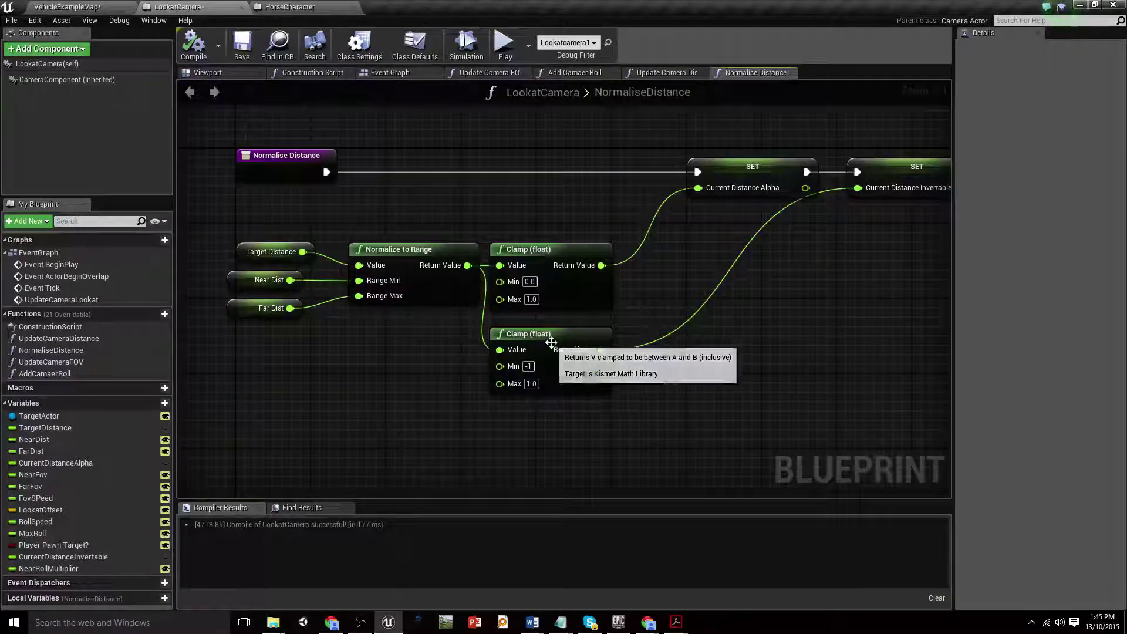
{"action": "left_click_drag", "start_coordinate": [553, 339], "coordinate": [557, 371]}
{"action": "right_click_drag", "start_coordinate": [901, 260], "coordinate": [768, 313]}
{"action": "right_click_drag", "start_coordinate": [837, 202], "coordinate": [885, 223]}
{"action": "scroll", "coordinate": [615, 399], "scroll_direction": "down", "scroll_amount": 1}
{"action": "left_click_drag", "start_coordinate": [558, 344], "coordinate": [591, 340]}
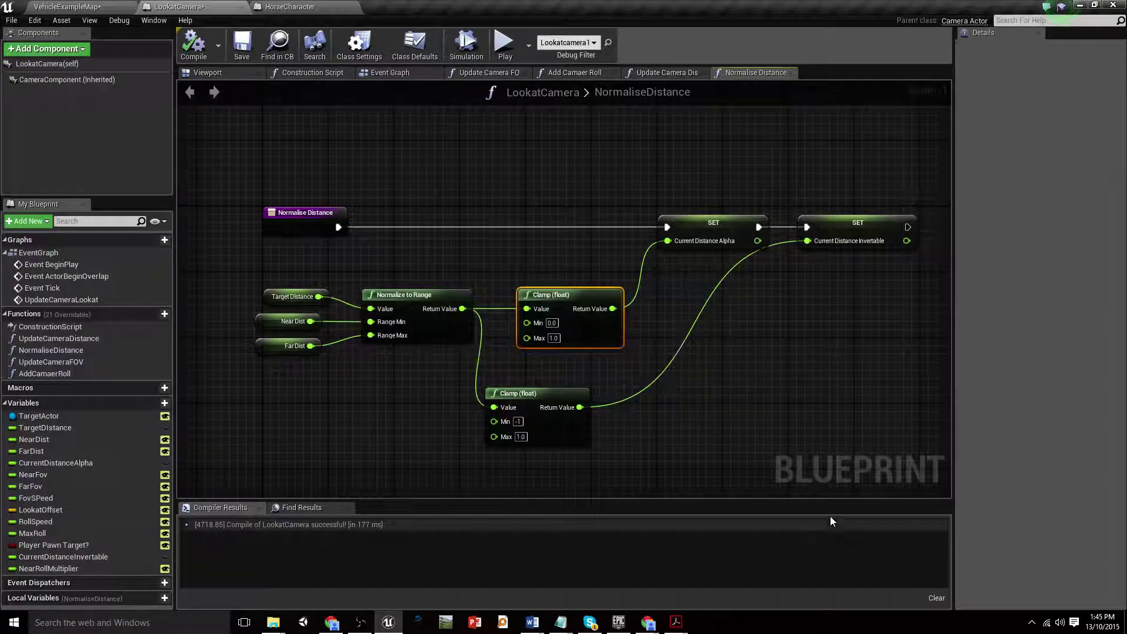